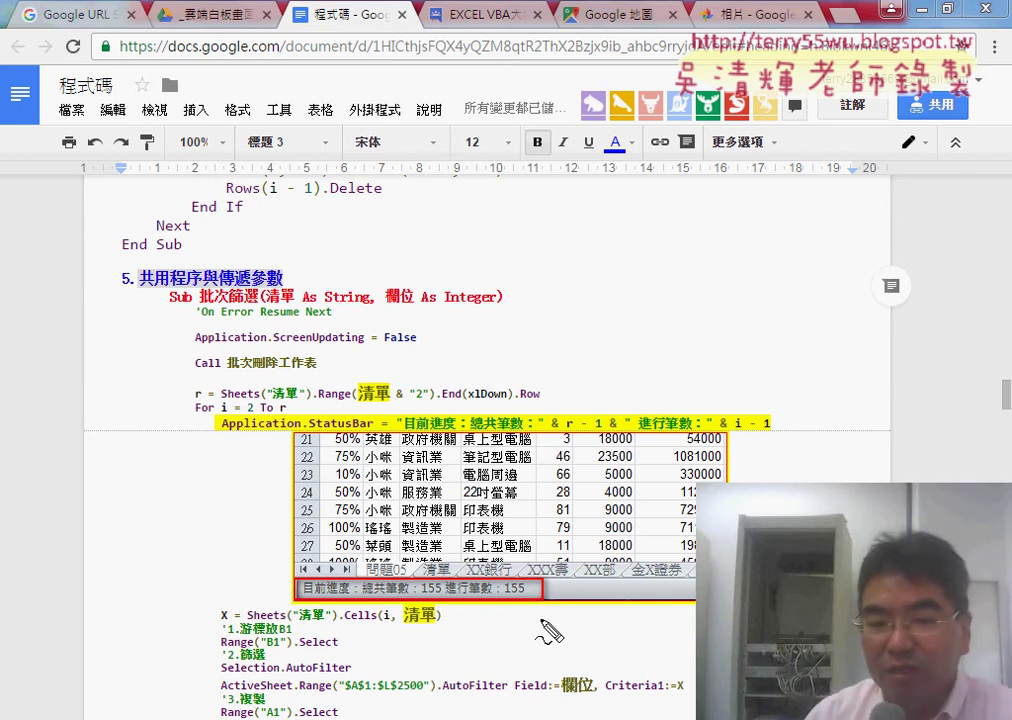
Copy the Application.StatusBar progress-report line from the batch-filter macro listing in the notes
{"action": "mouse_move", "coordinate": [176, 519]}
{"action": "left_mouse_down"}
{"action": "mouse_move", "coordinate": [284, 577]}
{"action": "mouse_move", "coordinate": [280, 590]}
{"action": "left_mouse_up"}
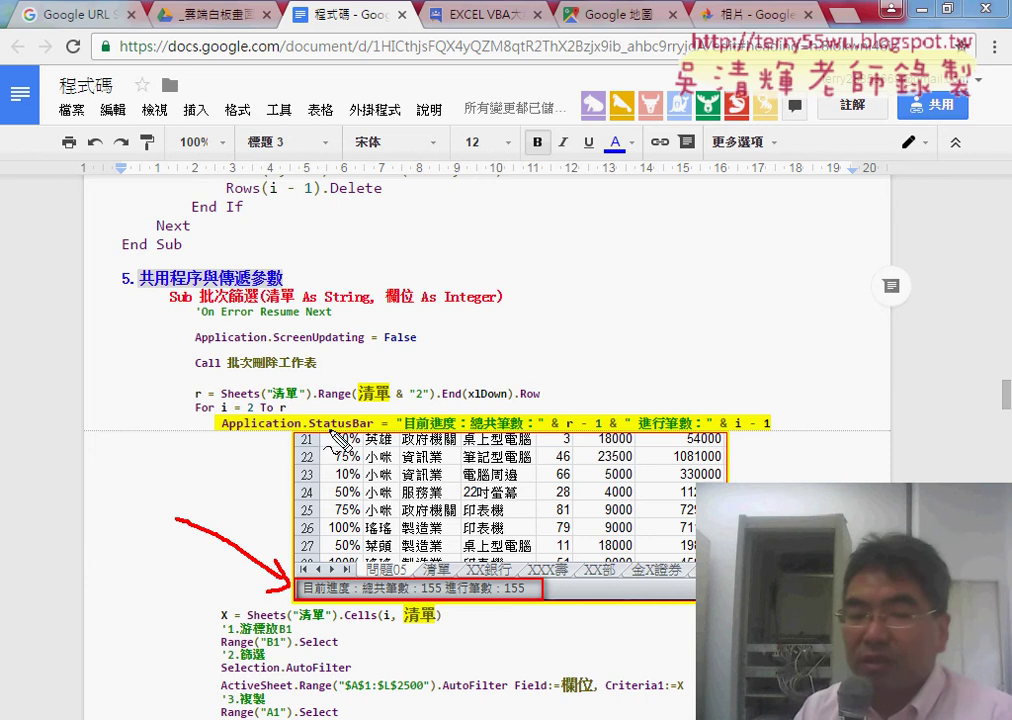
{"action": "left_click_drag", "start_coordinate": [323, 432], "coordinate": [371, 434]}
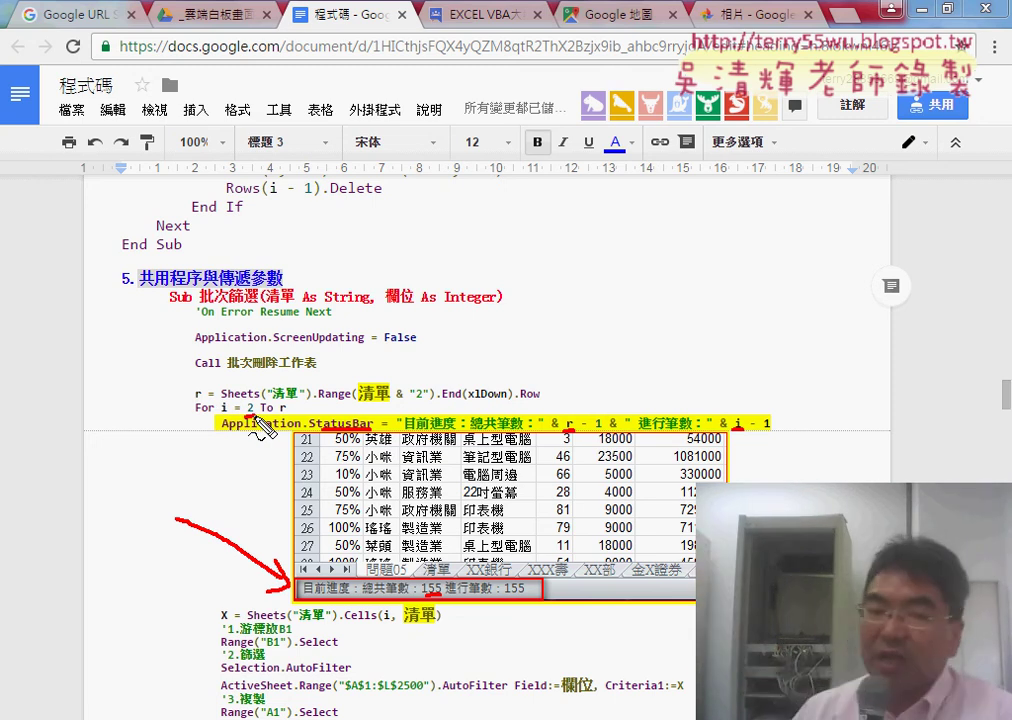
{"action": "key", "text": "Escape"}
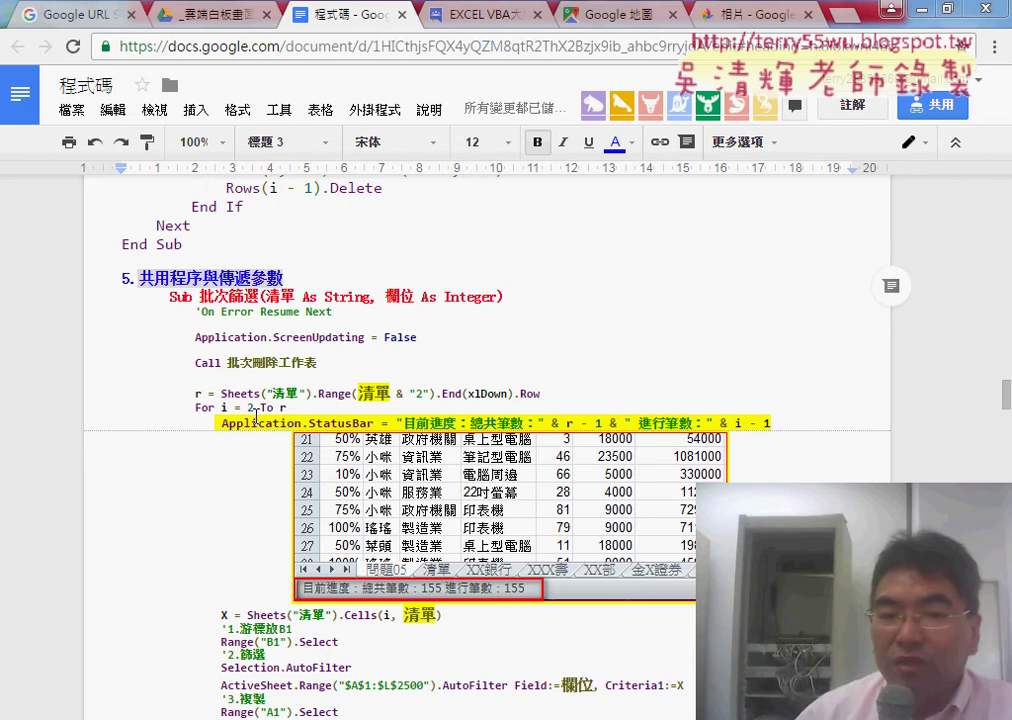
{"action": "left_click_drag", "start_coordinate": [222, 422], "coordinate": [751, 422]}
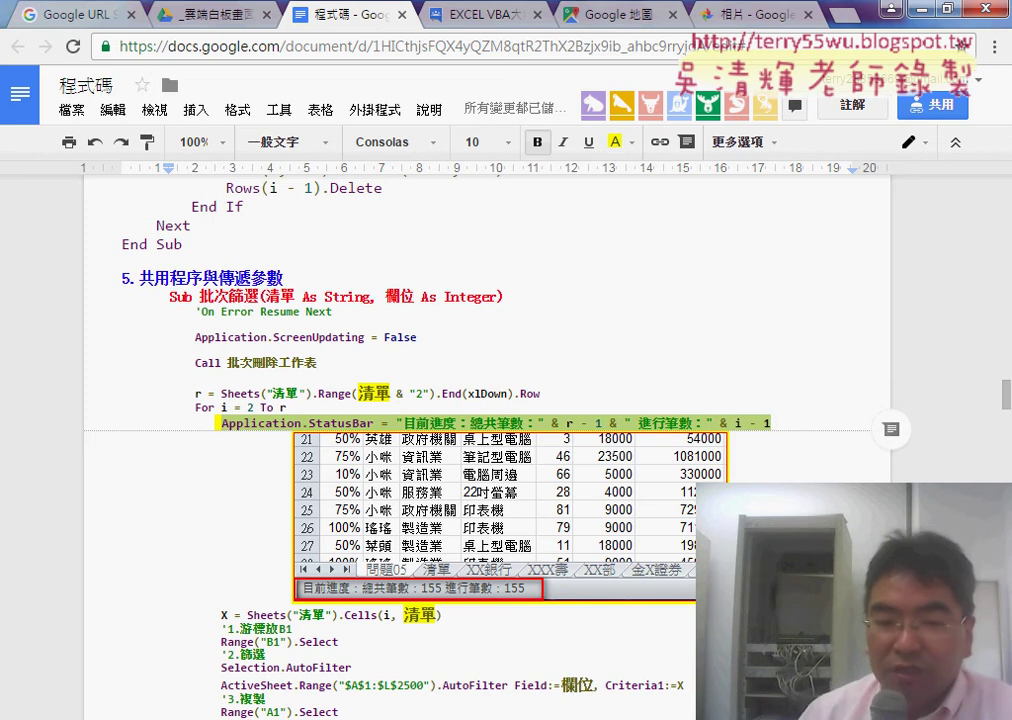
{"action": "key", "text": "alt+Tab"}
Paste the Application.StatusBar line on a new line directly after the For loop header
{"action": "scroll", "coordinate": [440, 630], "scroll_direction": "up", "scroll_amount": 4}
{"action": "scroll", "coordinate": [450, 634], "scroll_direction": "up", "scroll_amount": 2}
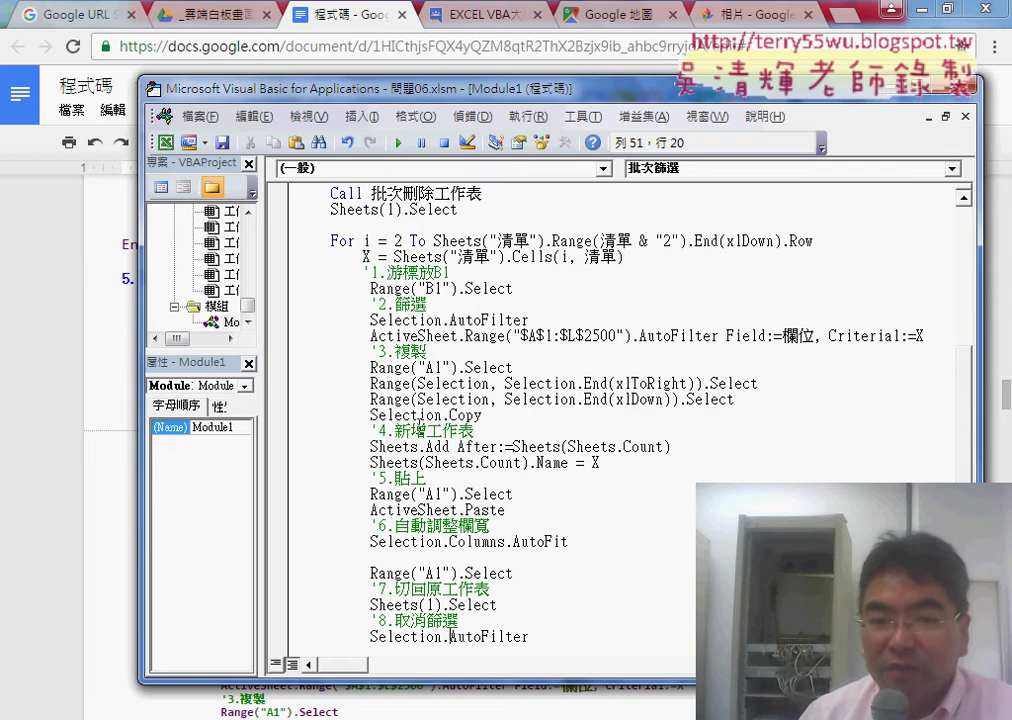
{"action": "scroll", "coordinate": [421, 423], "scroll_direction": "up", "scroll_amount": 1}
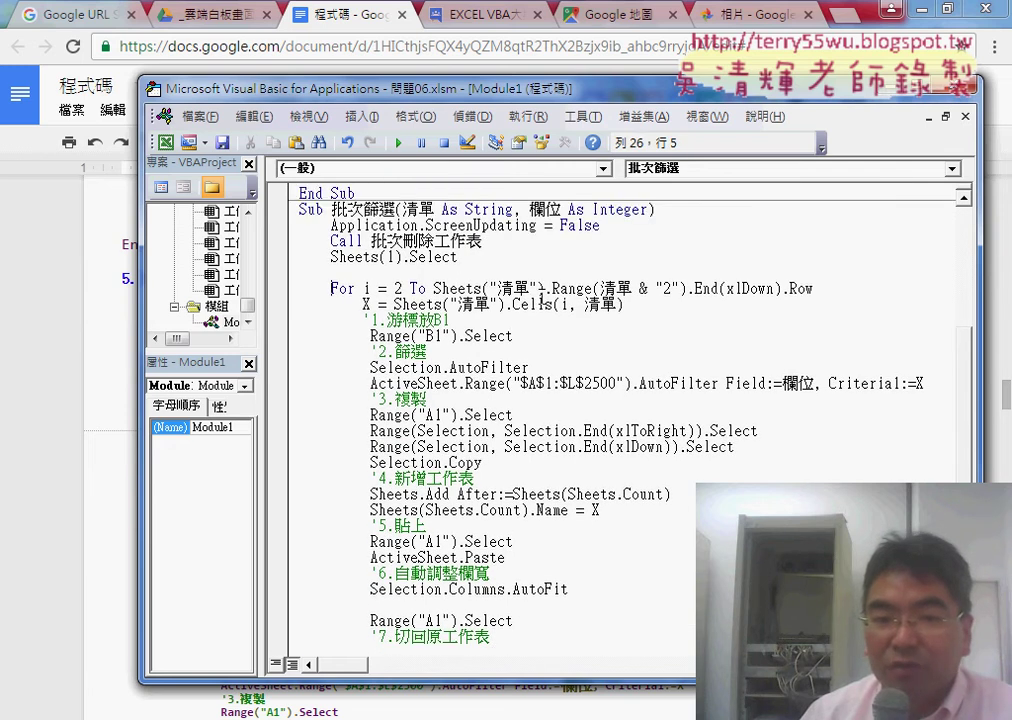
{"action": "left_click", "coordinate": [958, 289]}
{"action": "key", "text": "Return"}
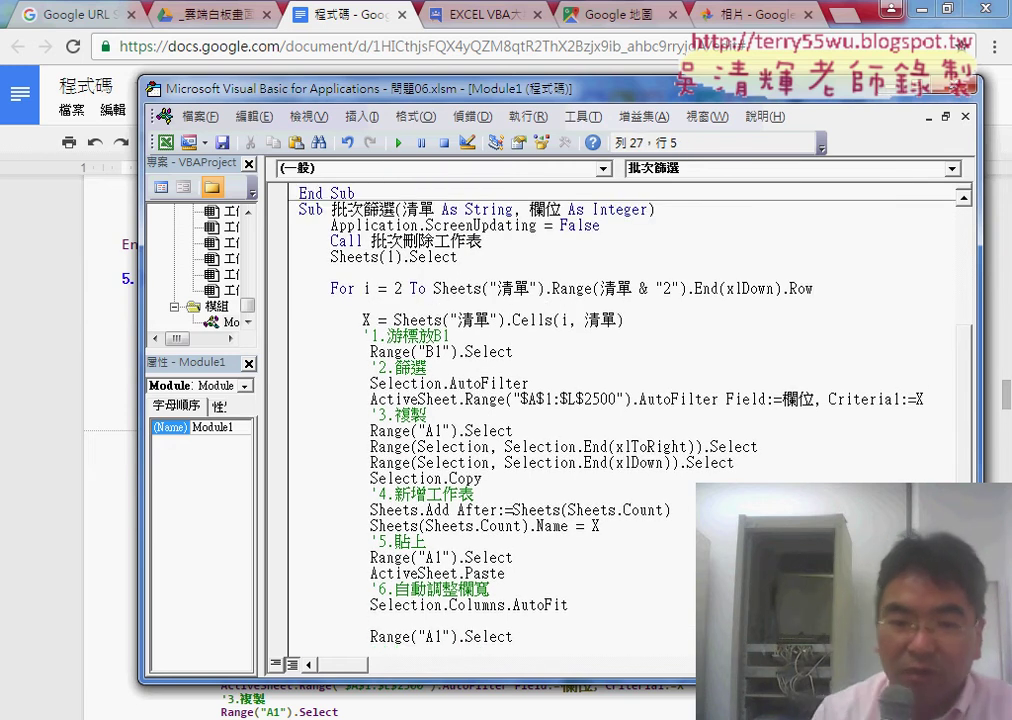
{"action": "type", "text": "Application.StatusBar = \"目前進度：總共筆數：\" & r - 1 & \" 進行筆數：\" & i - 1"}
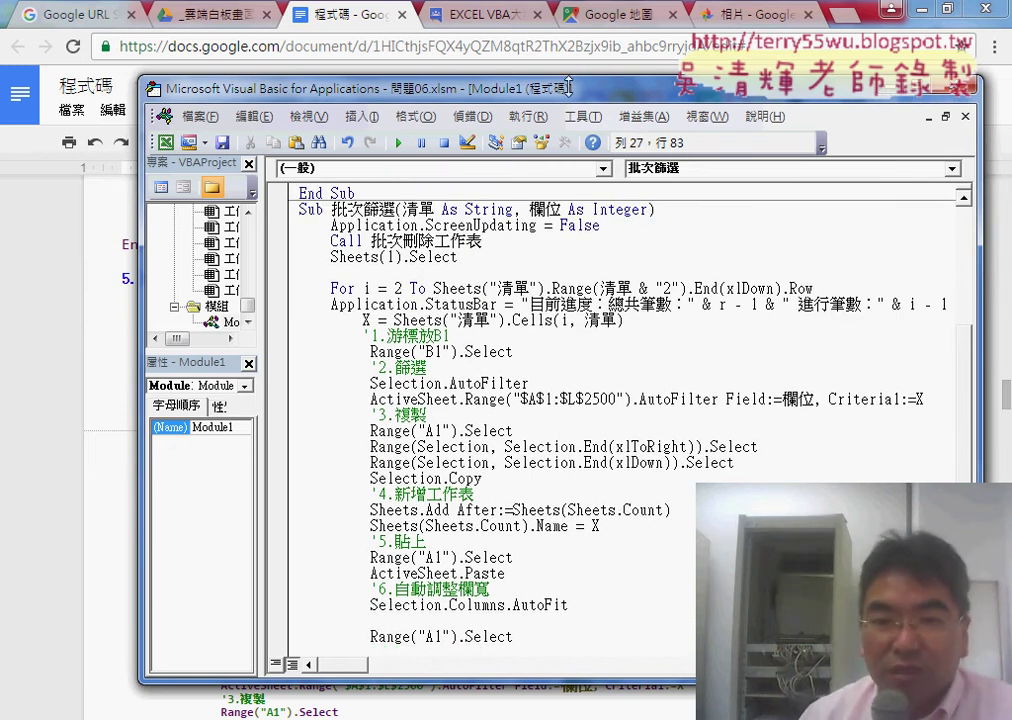
{"action": "double_click", "coordinate": [569, 90]}
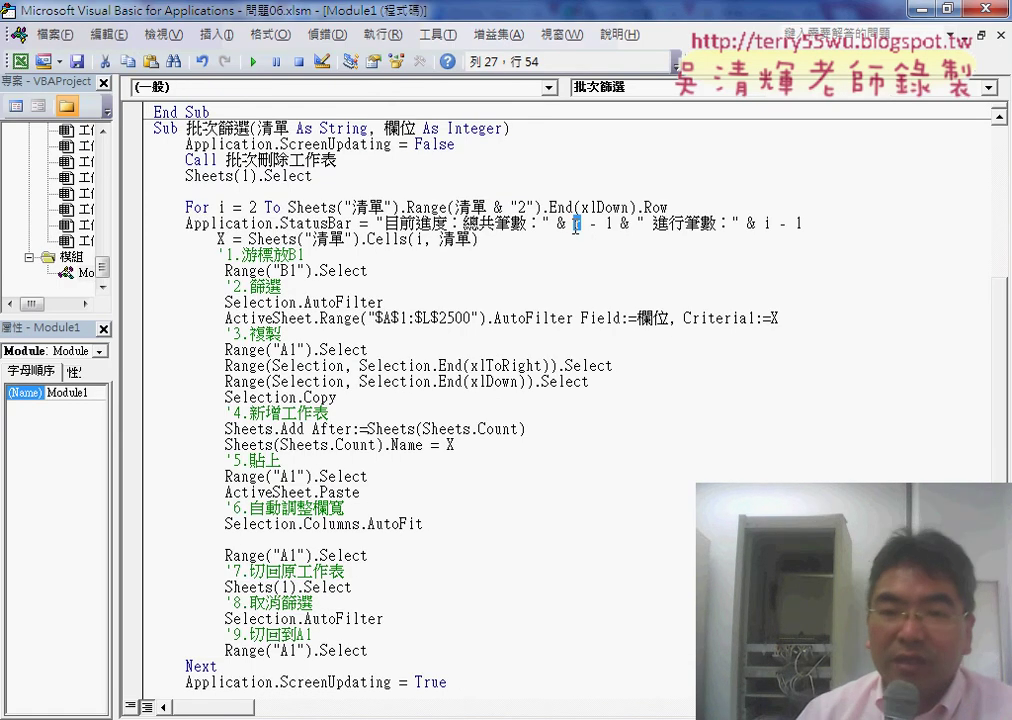
Assign the last-row expression to r above the loop and change the loop to For i = 2 To r
{"action": "left_click", "coordinate": [186, 191]}
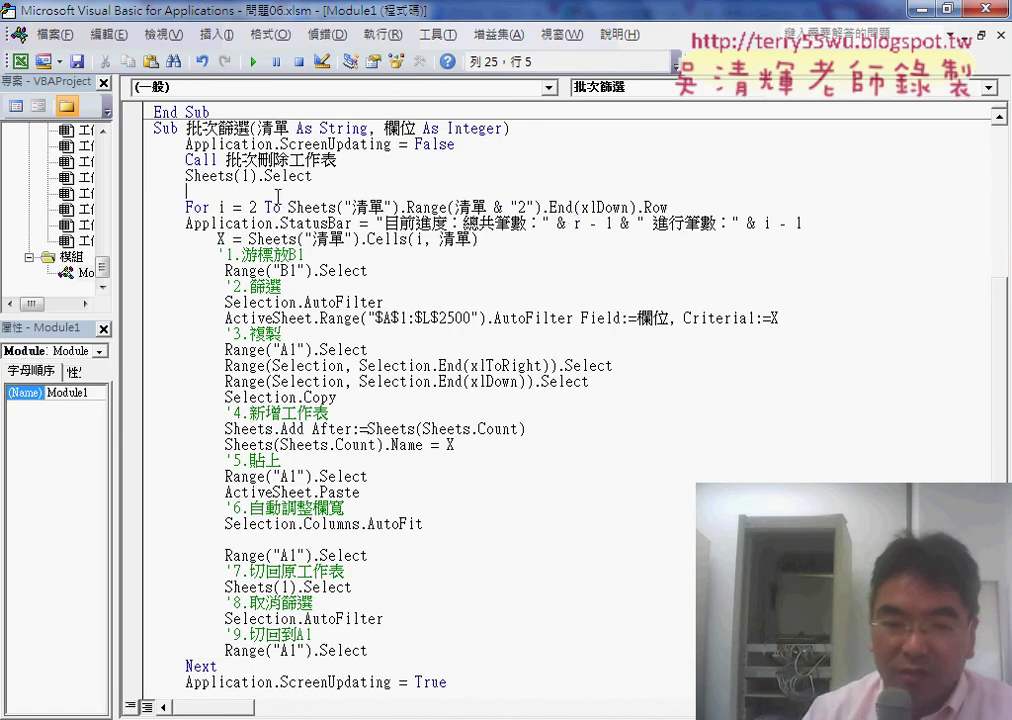
{"action": "key", "text": "Return"}
{"action": "type", "text": "r"}
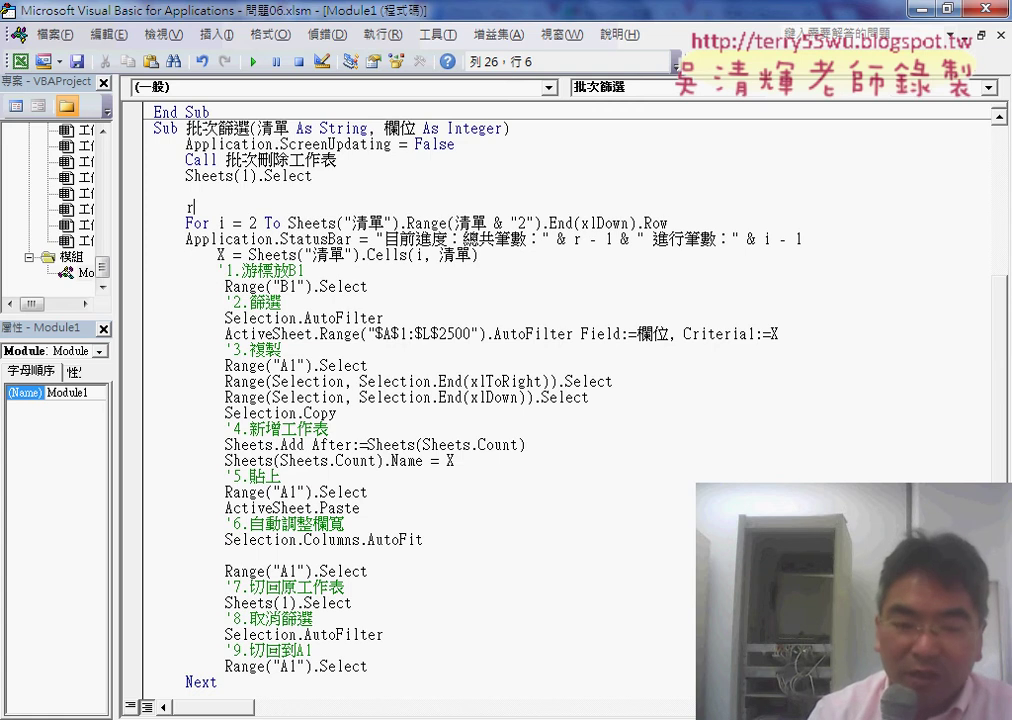
{"action": "type", "text": "="}
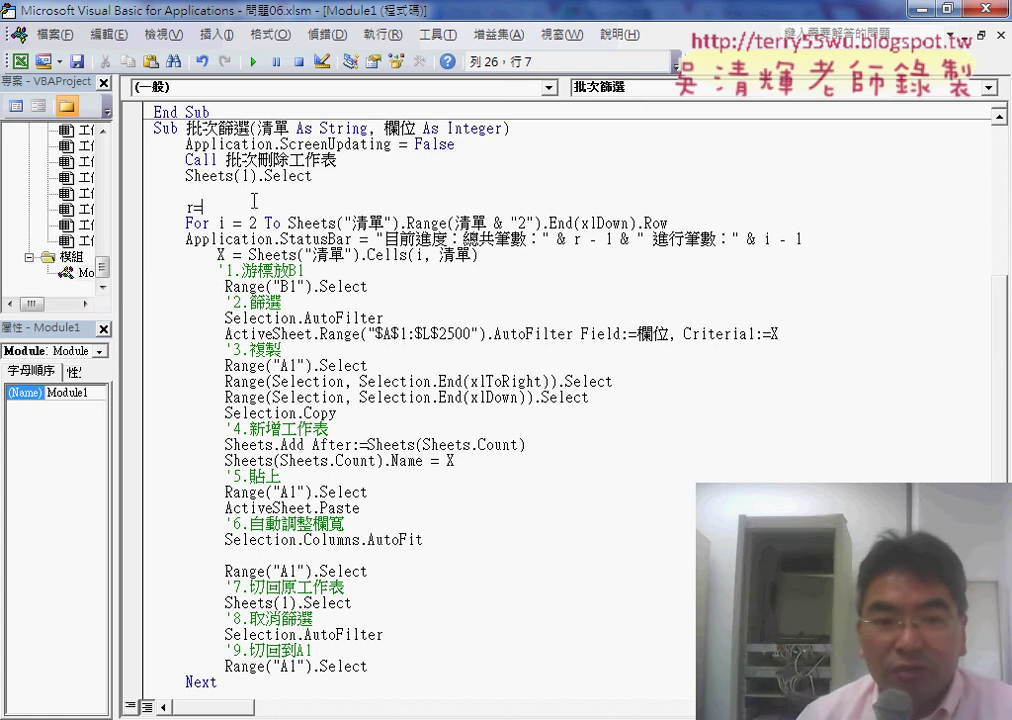
{"action": "left_click", "coordinate": [291, 221]}
{"action": "left_click", "coordinate": [488, 444]}
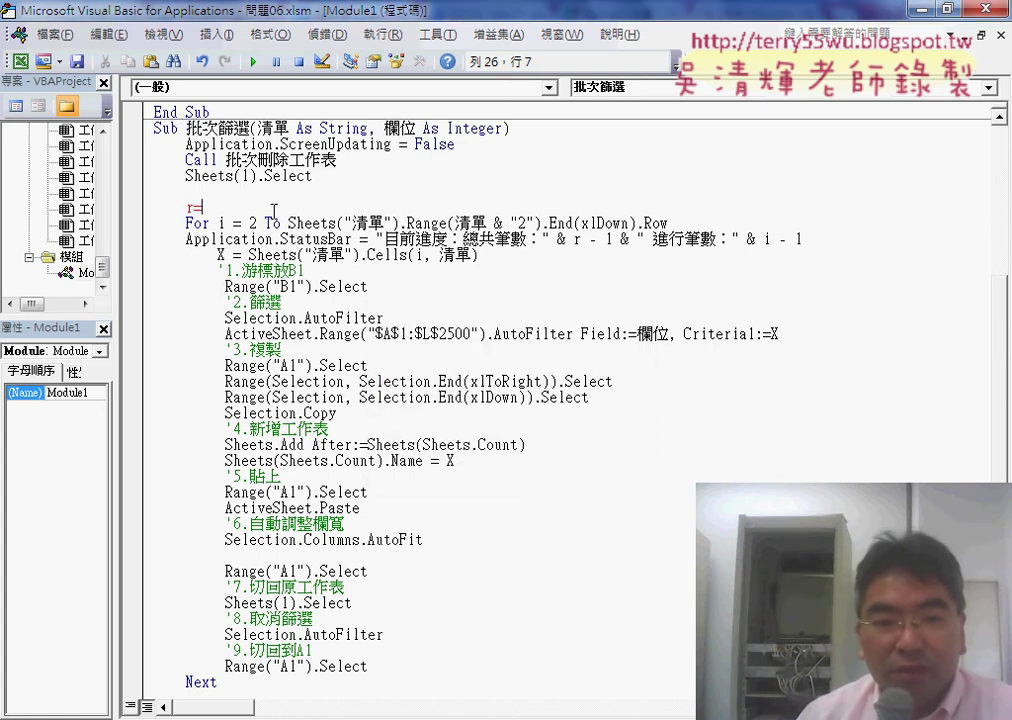
{"action": "left_click_drag", "start_coordinate": [289, 222], "coordinate": [663, 218]}
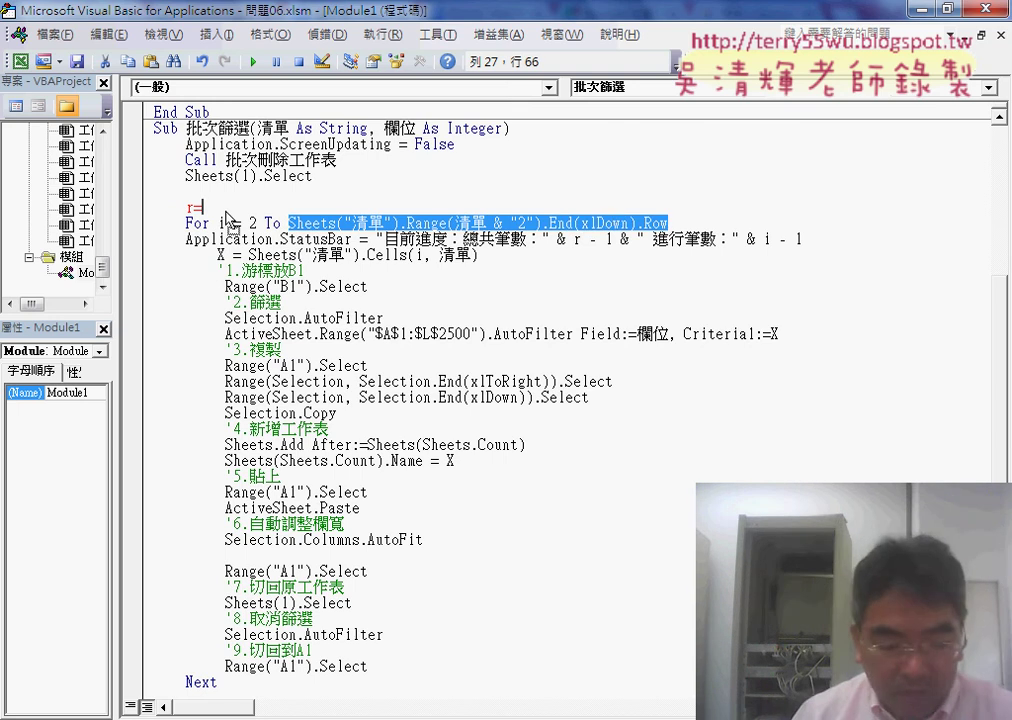
{"action": "left_click_drag", "start_coordinate": [227, 211], "coordinate": [227, 208]}
{"action": "key", "text": "Down"}
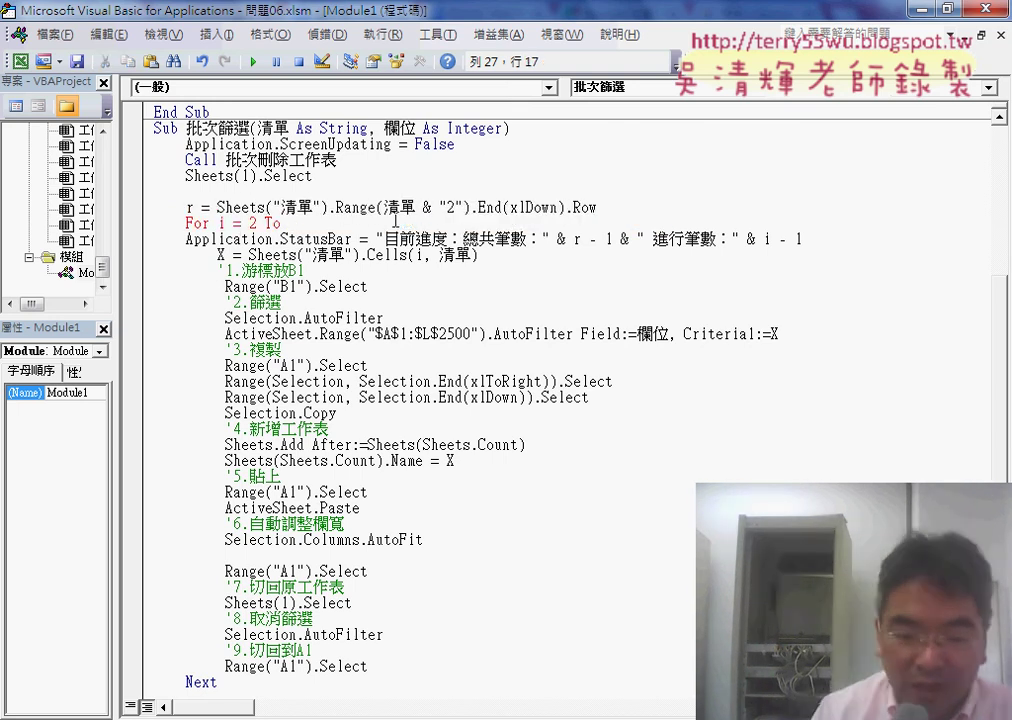
{"action": "type", "text": "r"}
{"action": "key", "text": "Down"}
{"action": "key", "text": "Down"}
{"action": "key", "text": "Down"}
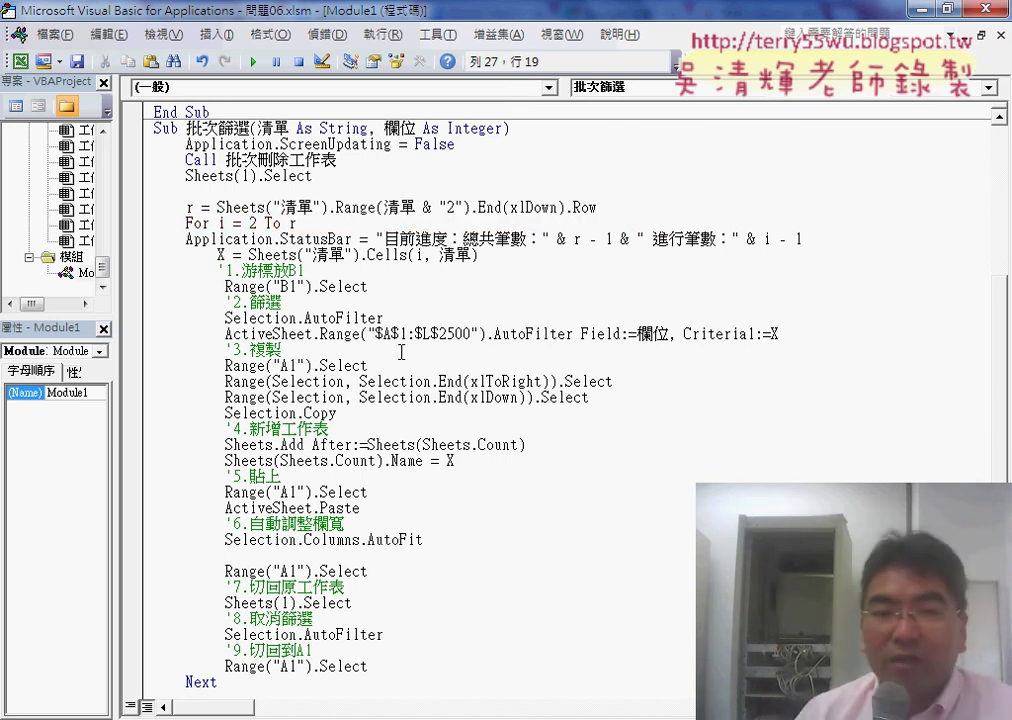
{"action": "key", "text": "Down"}
{"action": "key", "text": "Down"}
{"action": "key", "text": "Down"}
{"action": "left_click_drag", "start_coordinate": [218, 205], "coordinate": [605, 203]}
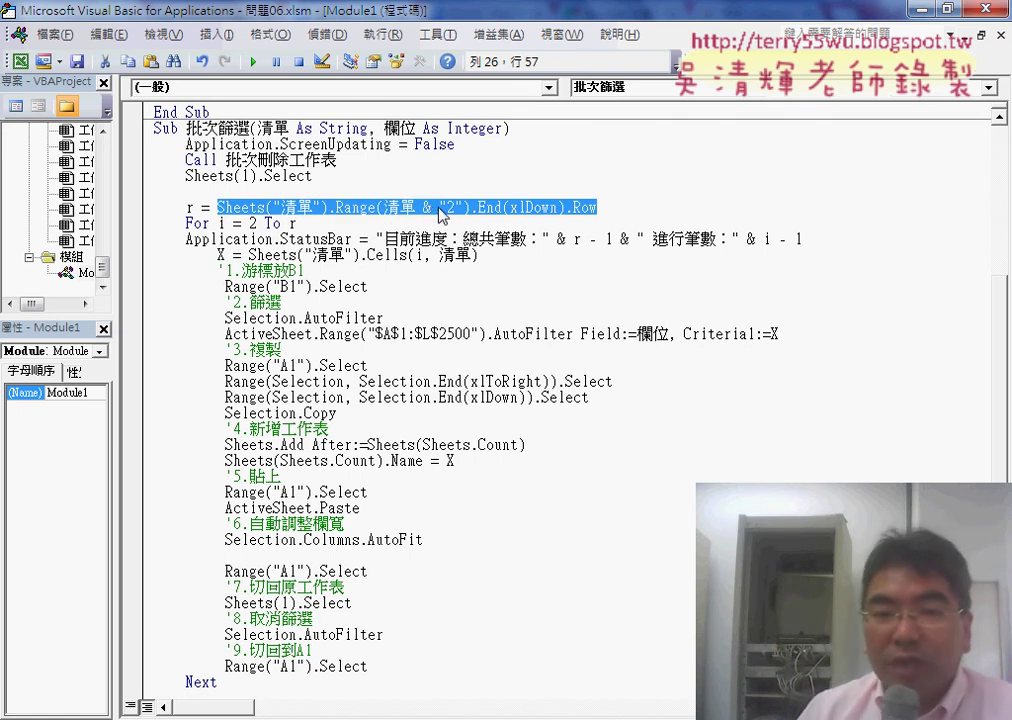
Check the 清單 sheet's data rows starting in row 2: salesperson, 產業別 and product
{"action": "left_click_drag", "start_coordinate": [11, 20], "coordinate": [188, 60]}
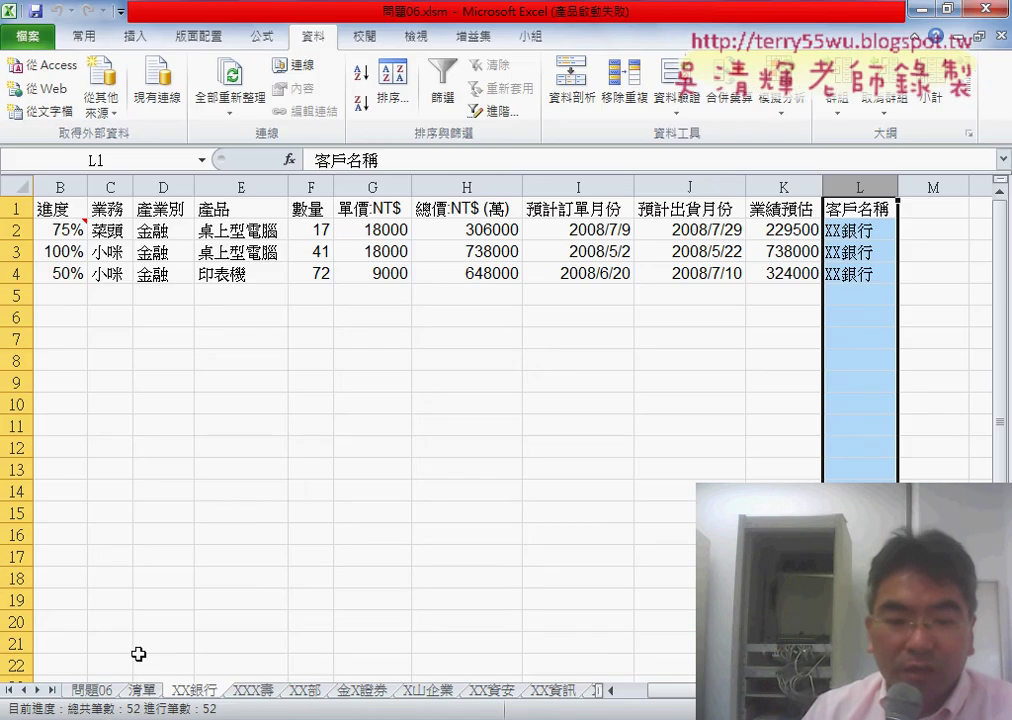
{"action": "left_click", "coordinate": [142, 690]}
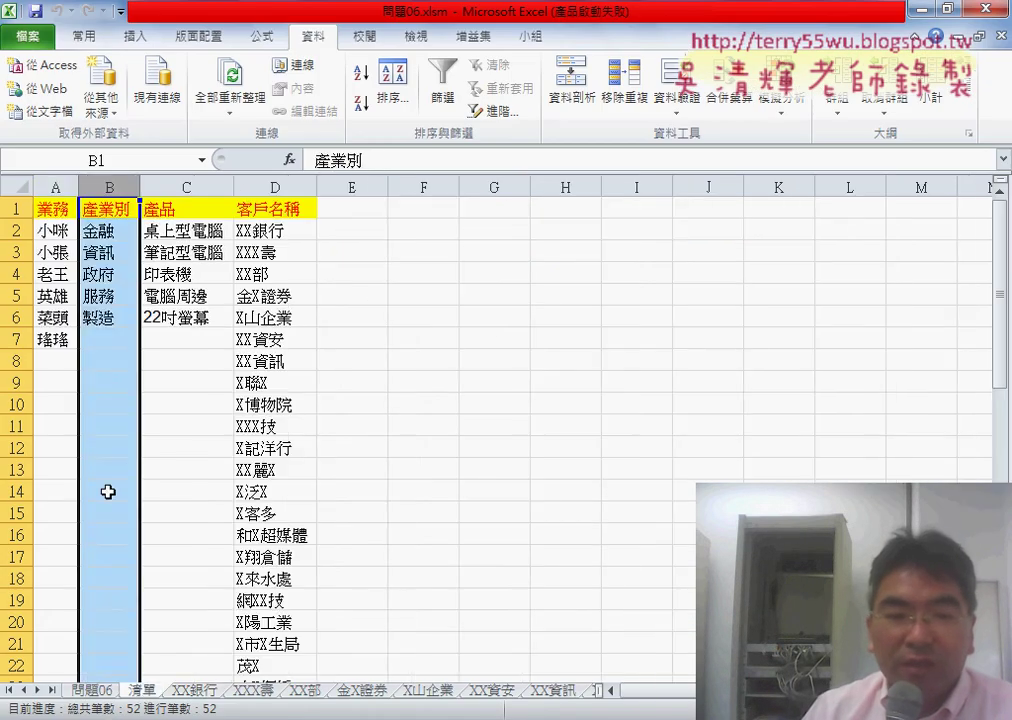
{"action": "left_click", "coordinate": [52, 230]}
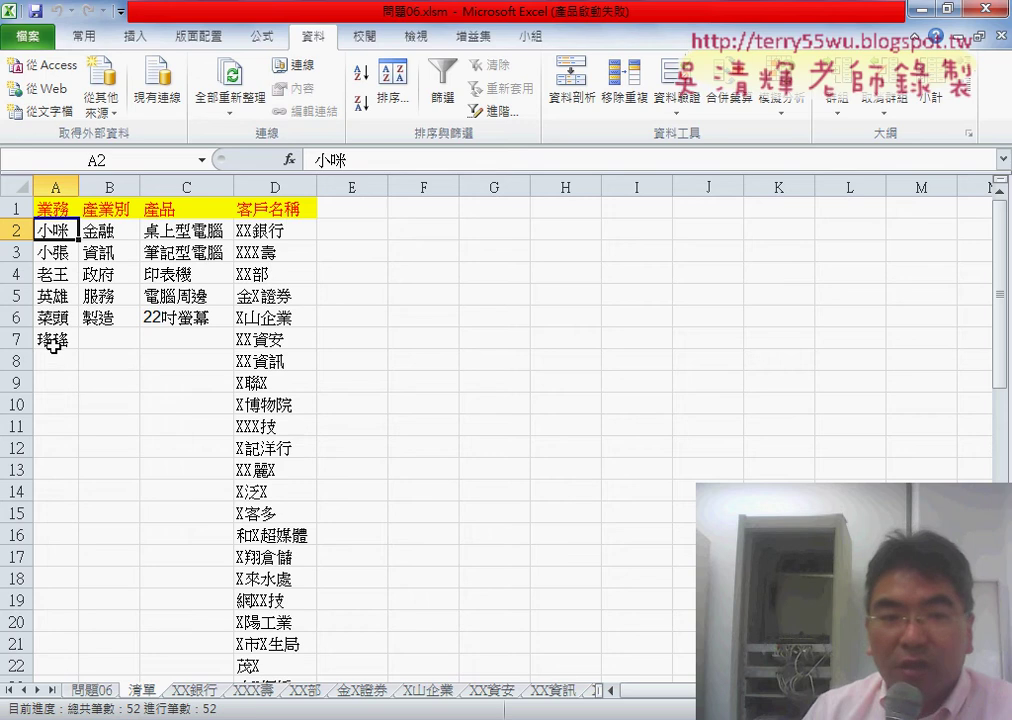
{"action": "left_click", "coordinate": [118, 235]}
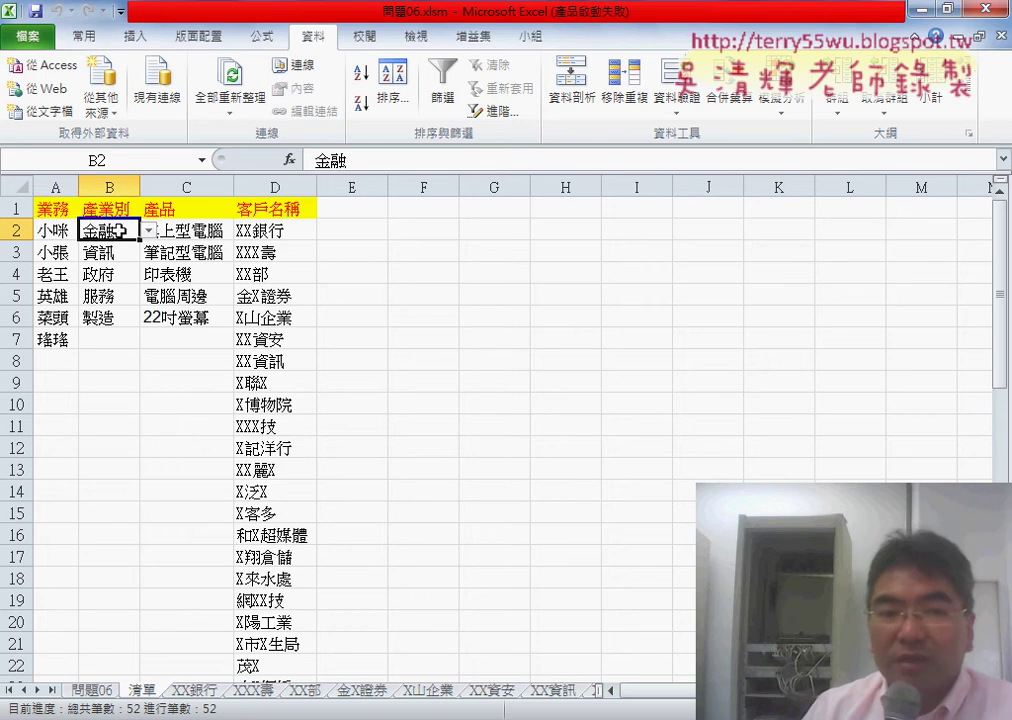
{"action": "left_click", "coordinate": [200, 230]}
Indent the Application.StatusBar progress line so it sits inside the For loop
{"action": "key", "text": "alt+F11"}
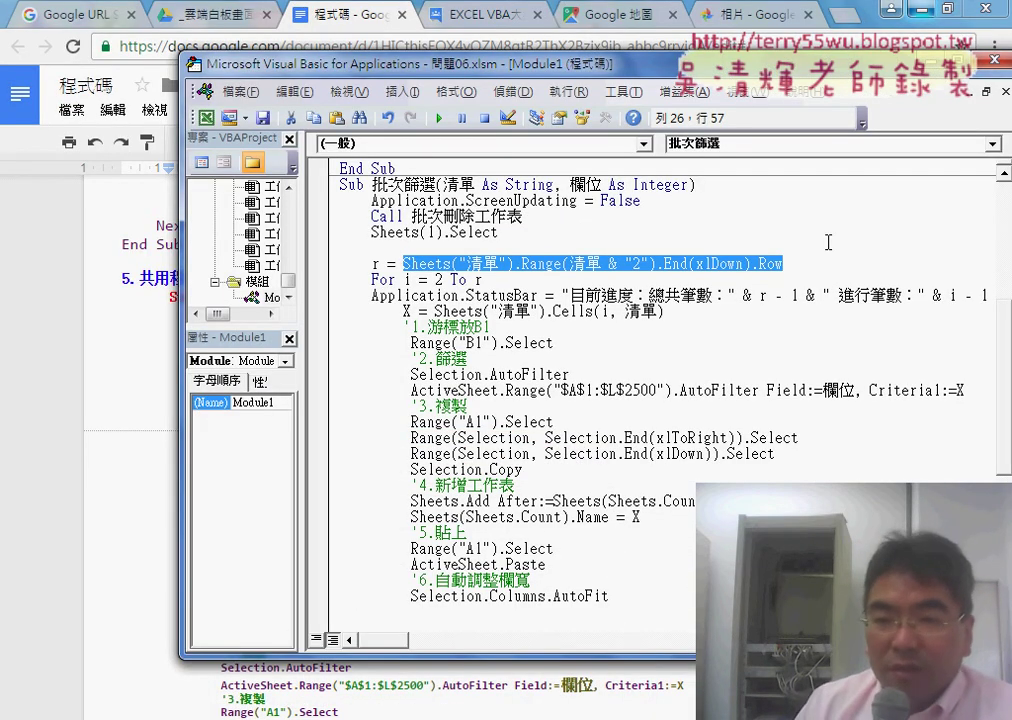
{"action": "left_click", "coordinate": [380, 263]}
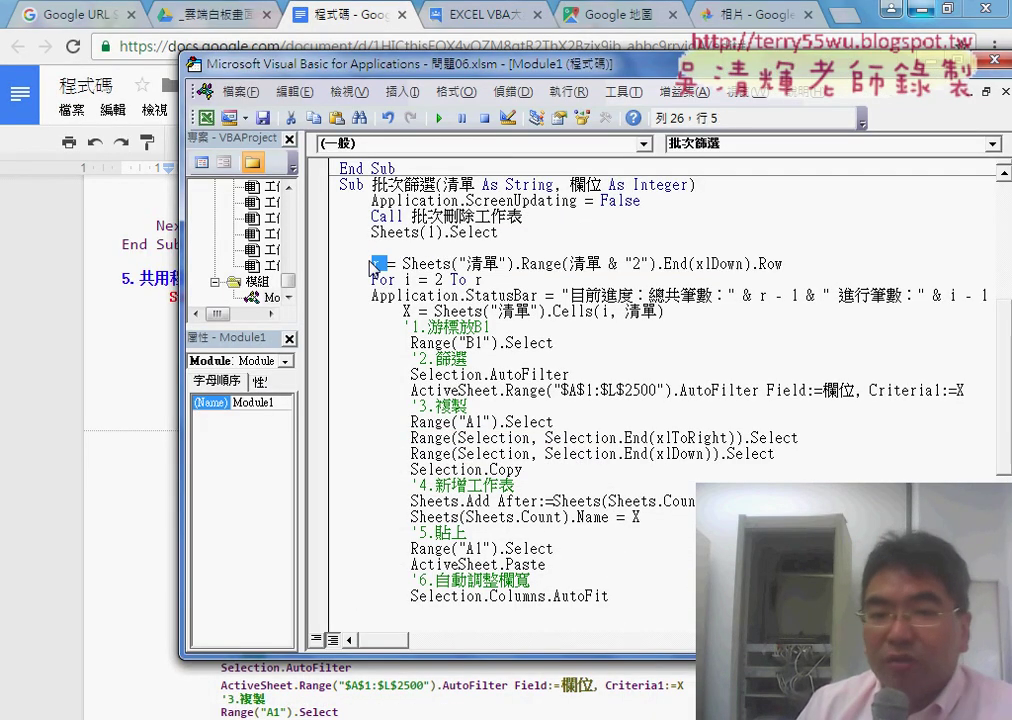
{"action": "double_click", "coordinate": [762, 295]}
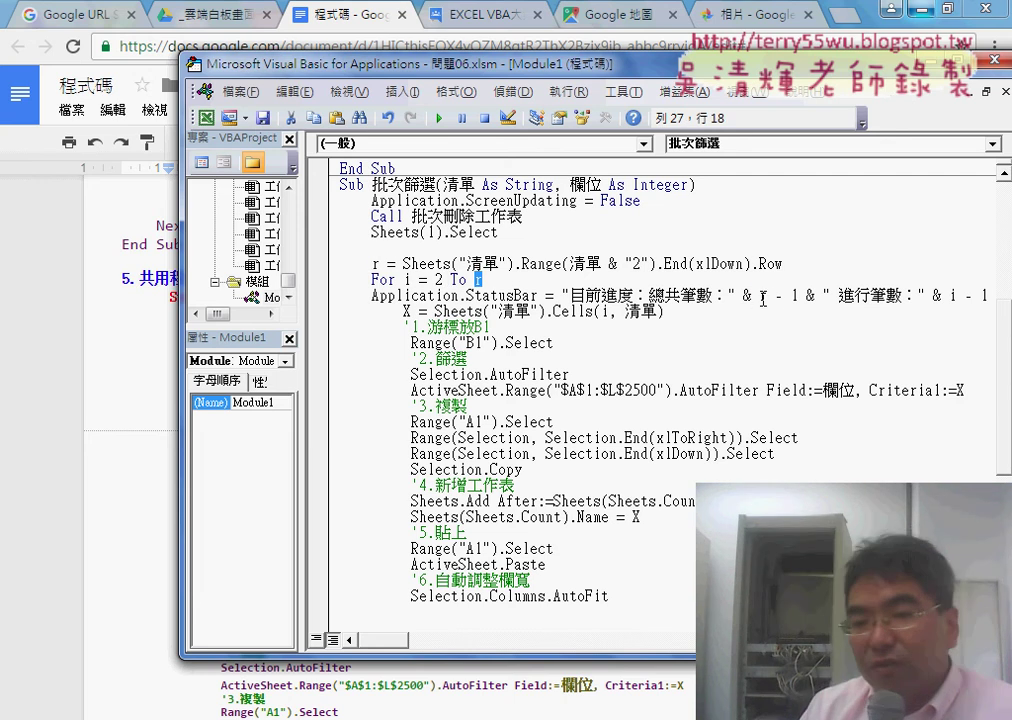
{"action": "left_click", "coordinate": [797, 298]}
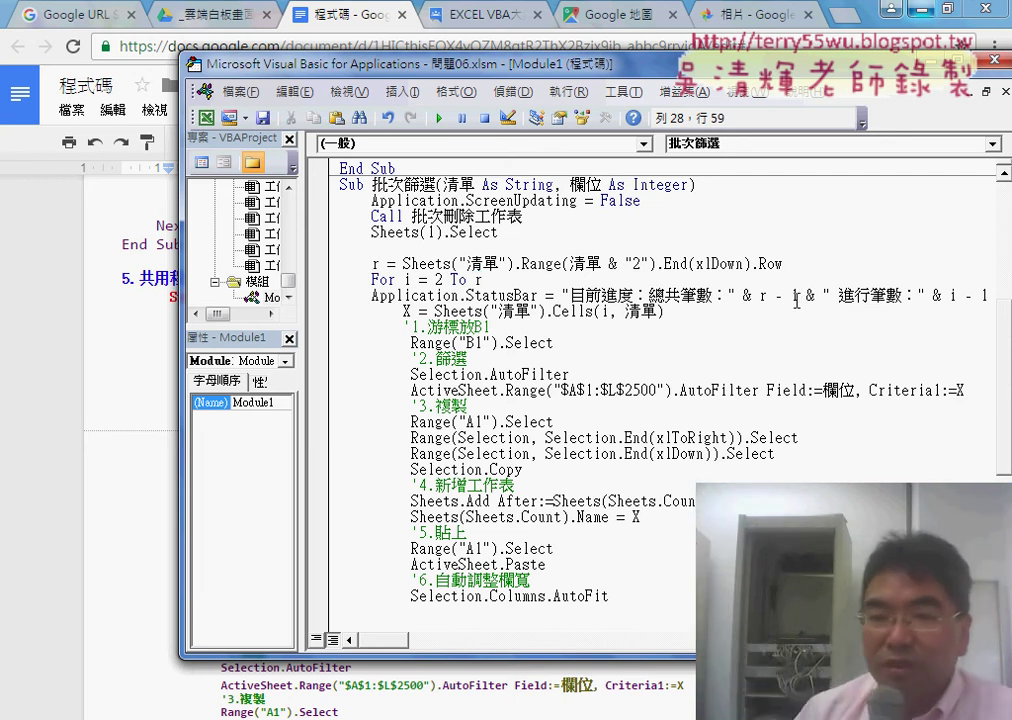
{"action": "left_click", "coordinate": [957, 295]}
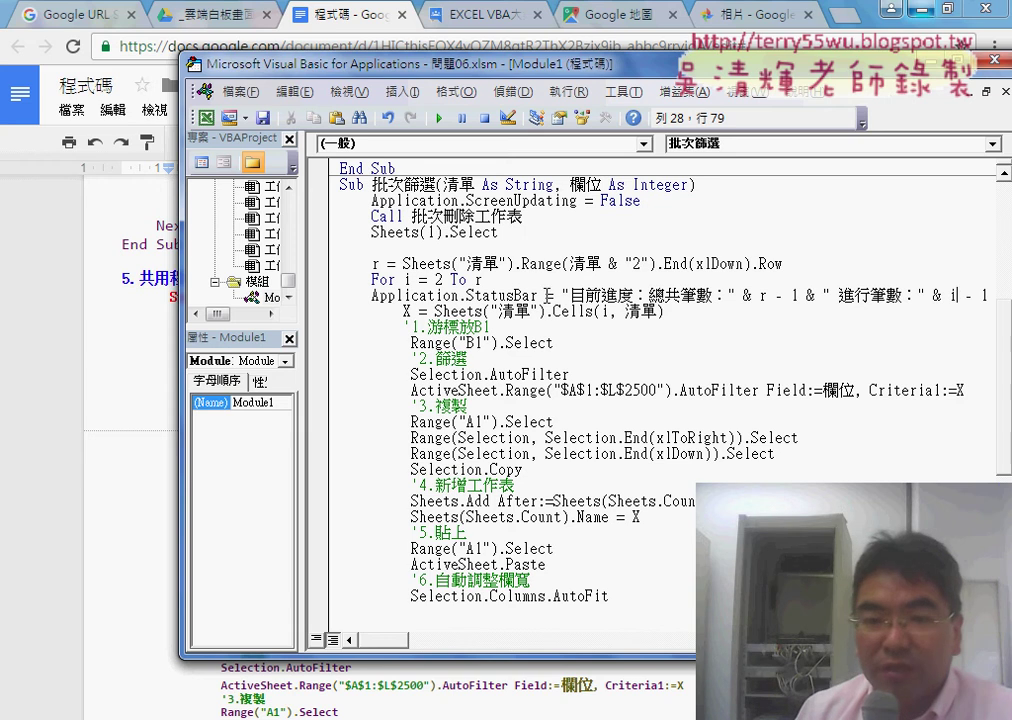
{"action": "left_click", "coordinate": [370, 295]}
{"action": "key", "text": "Tab"}
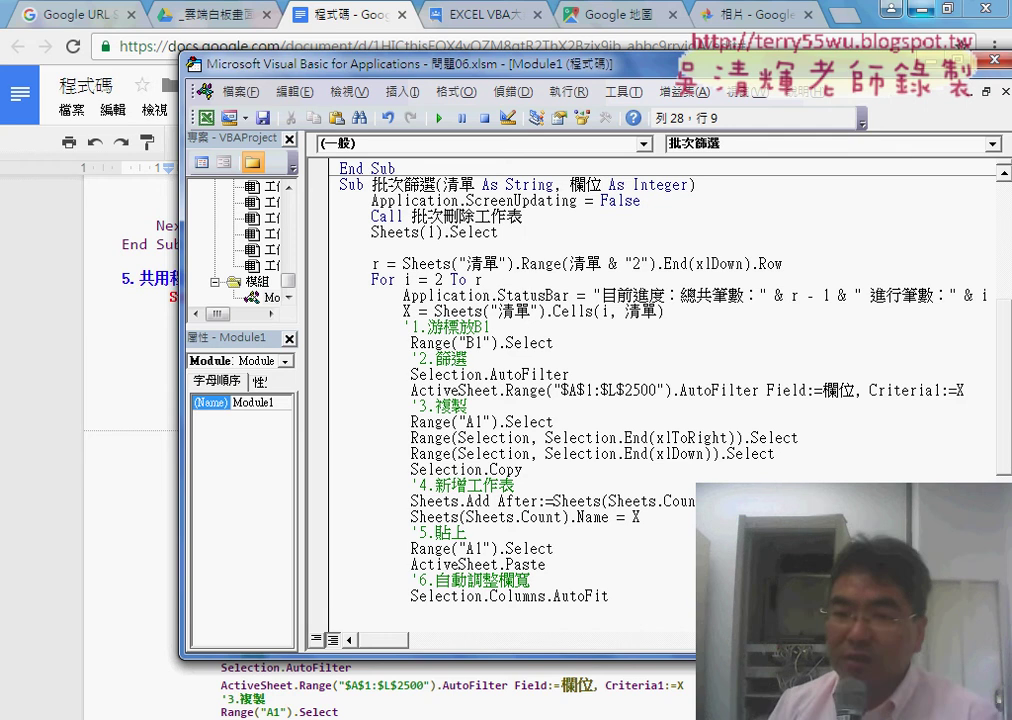
Set a breakpoint on the Application.StatusBar progress line
{"action": "left_click_drag", "start_coordinate": [598, 70], "coordinate": [492, 70]}
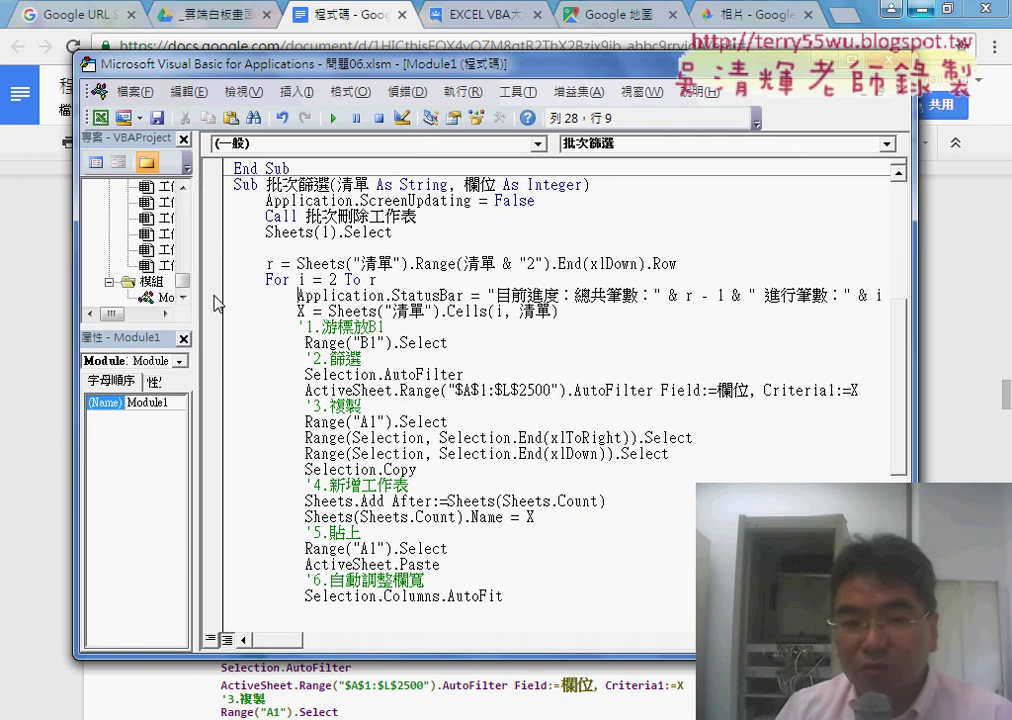
{"action": "left_click", "coordinate": [212, 295]}
{"action": "left_click", "coordinate": [1005, 100]}
Run the 批次篩選業務 batch filter from the 問題06 sheet until it pauses at the breakpoint
{"action": "left_click", "coordinate": [926, 14]}
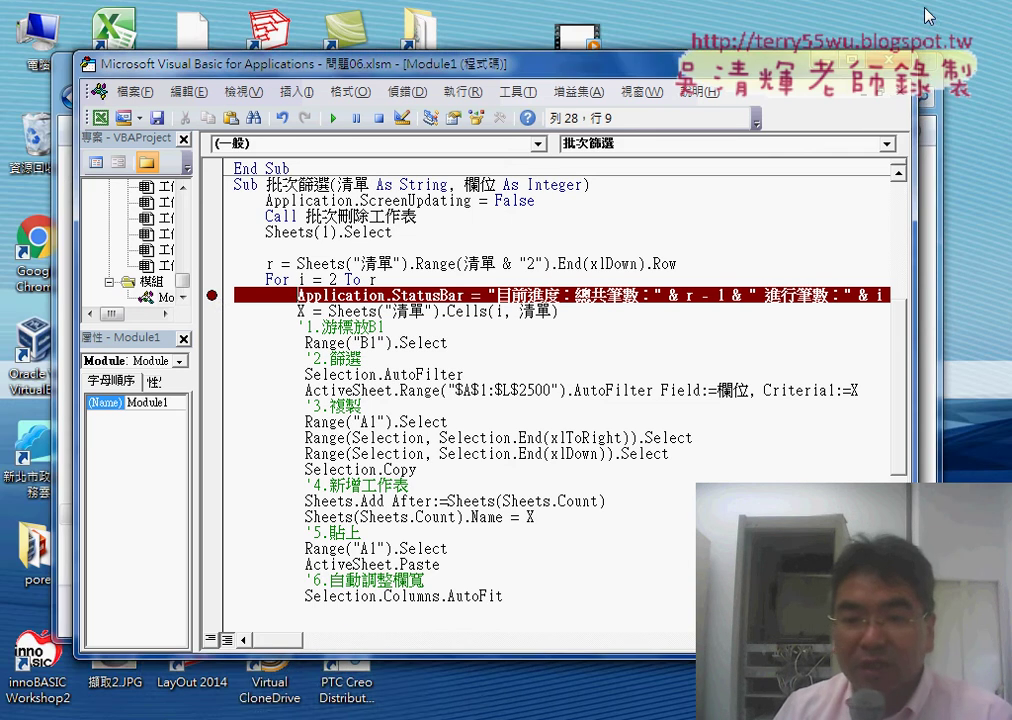
{"action": "key", "text": "alt+F11"}
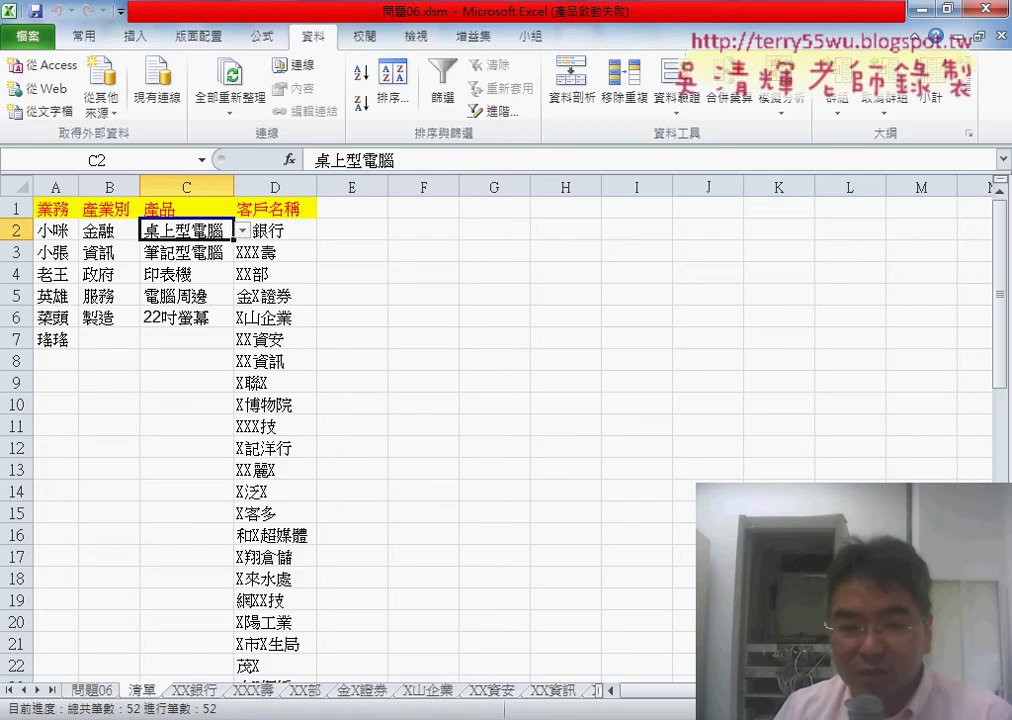
{"action": "left_click", "coordinate": [108, 693]}
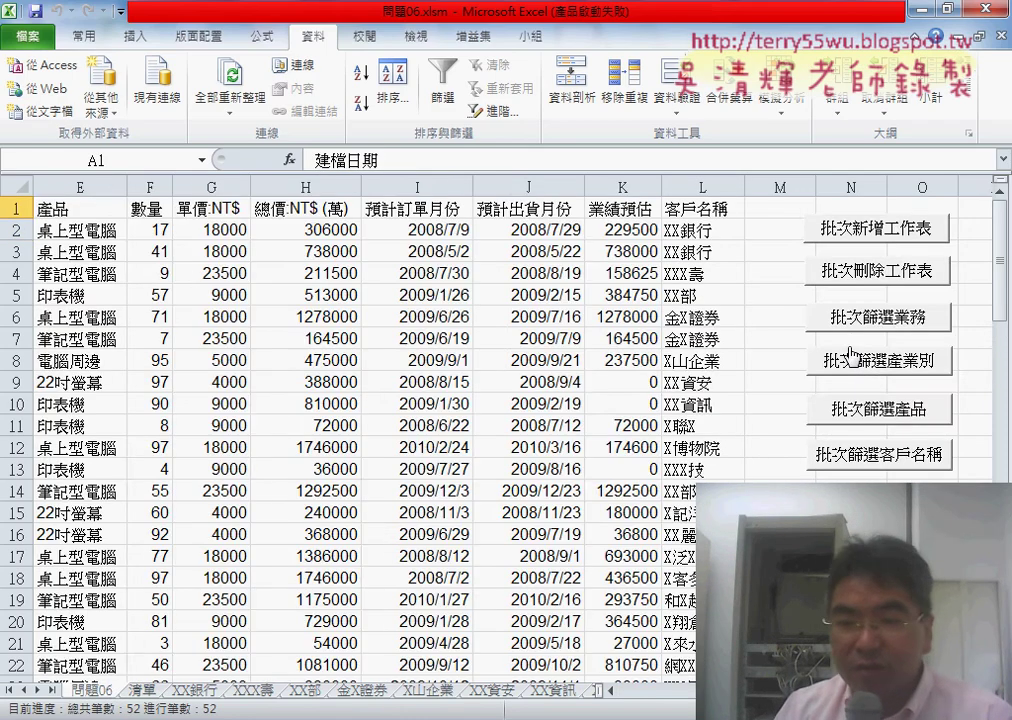
{"action": "left_click", "coordinate": [880, 325]}
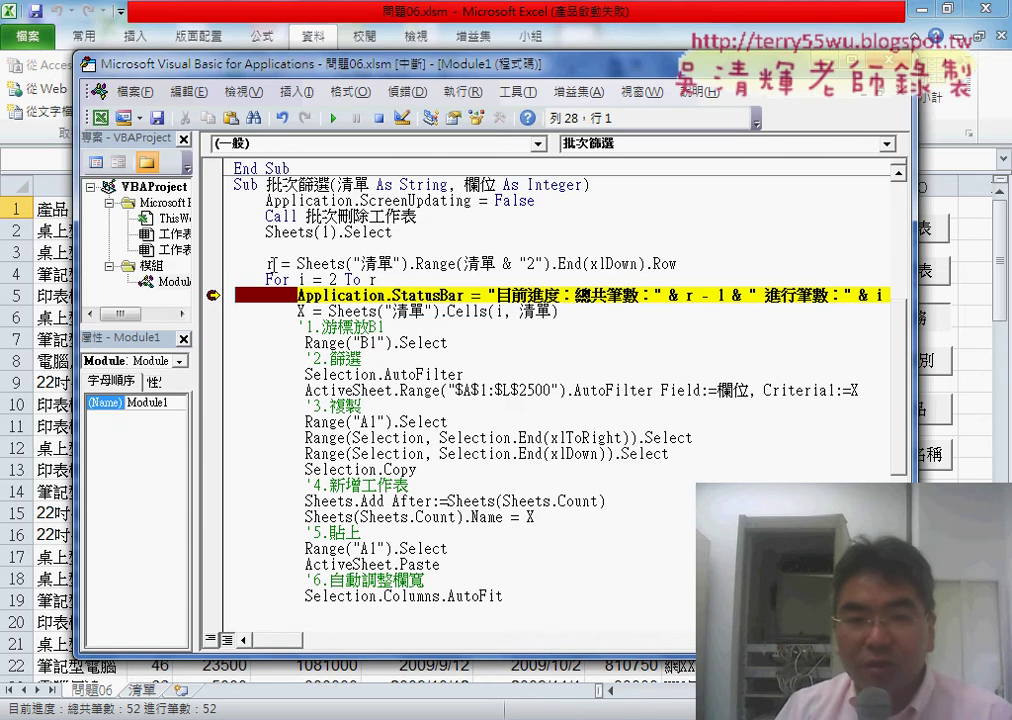
{"action": "mouse_move", "coordinate": [270, 265]}
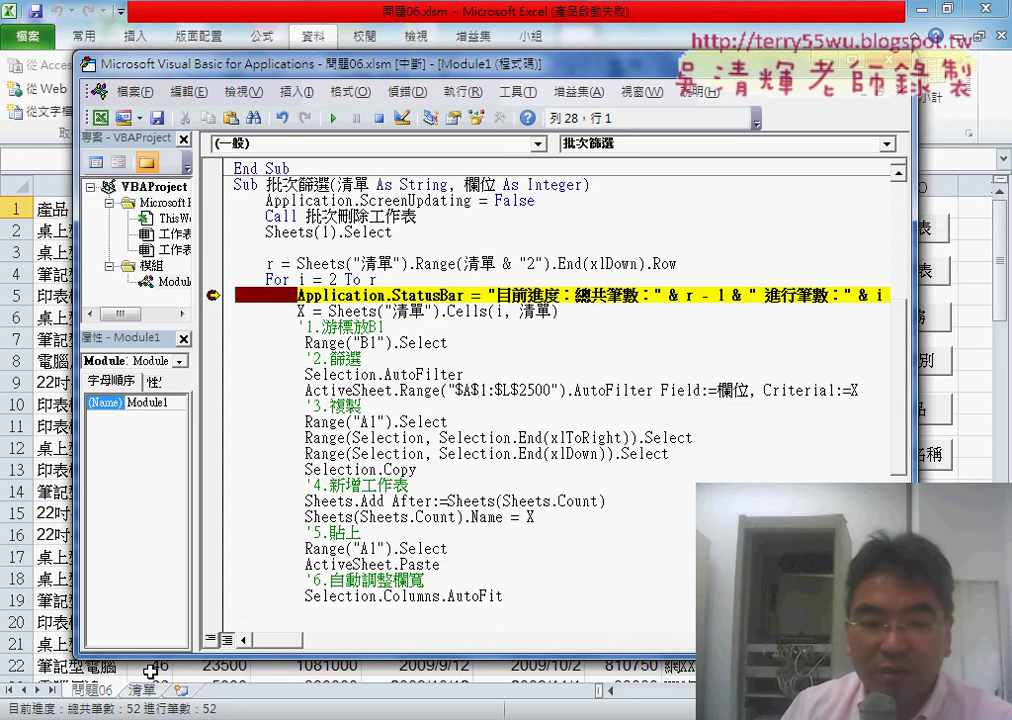
Confirm the 清單 sheet lists six salespeople in column A, then return to the paused code
{"action": "key", "text": "F5"}
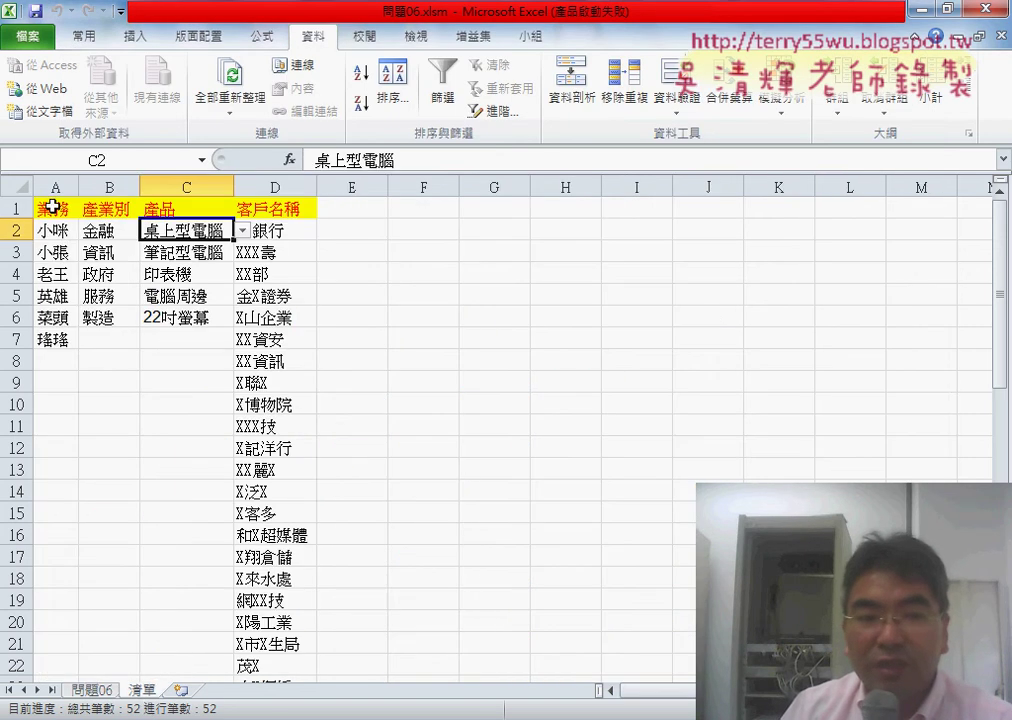
{"action": "left_click", "coordinate": [52, 207]}
{"action": "left_click_drag", "start_coordinate": [52, 230], "coordinate": [52, 340]}
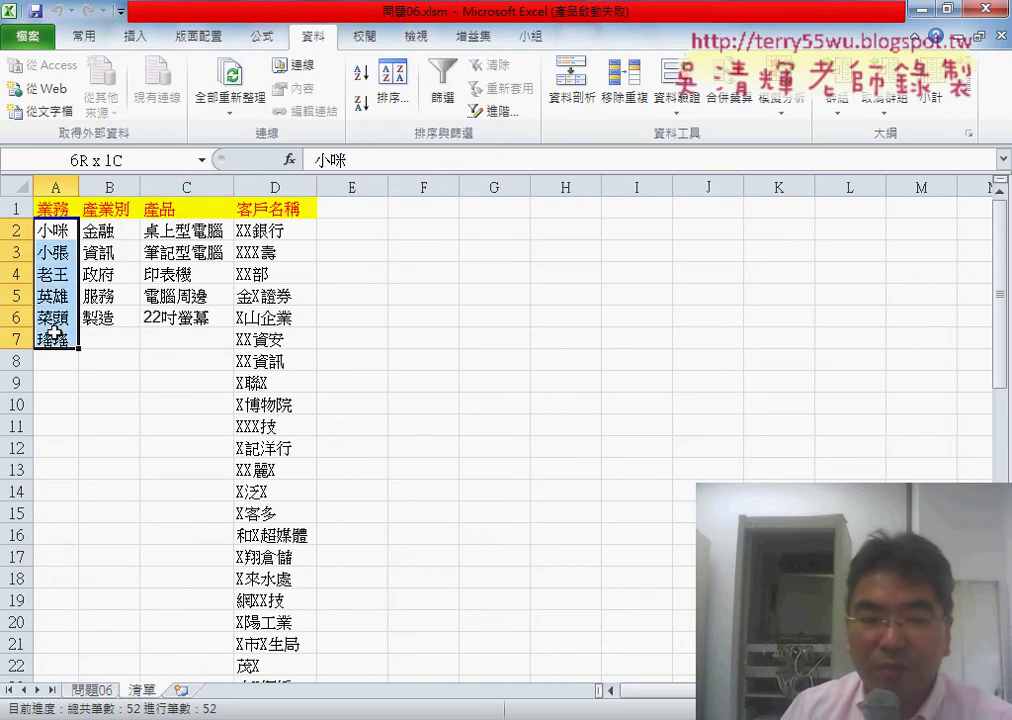
{"action": "left_click", "coordinate": [92, 690]}
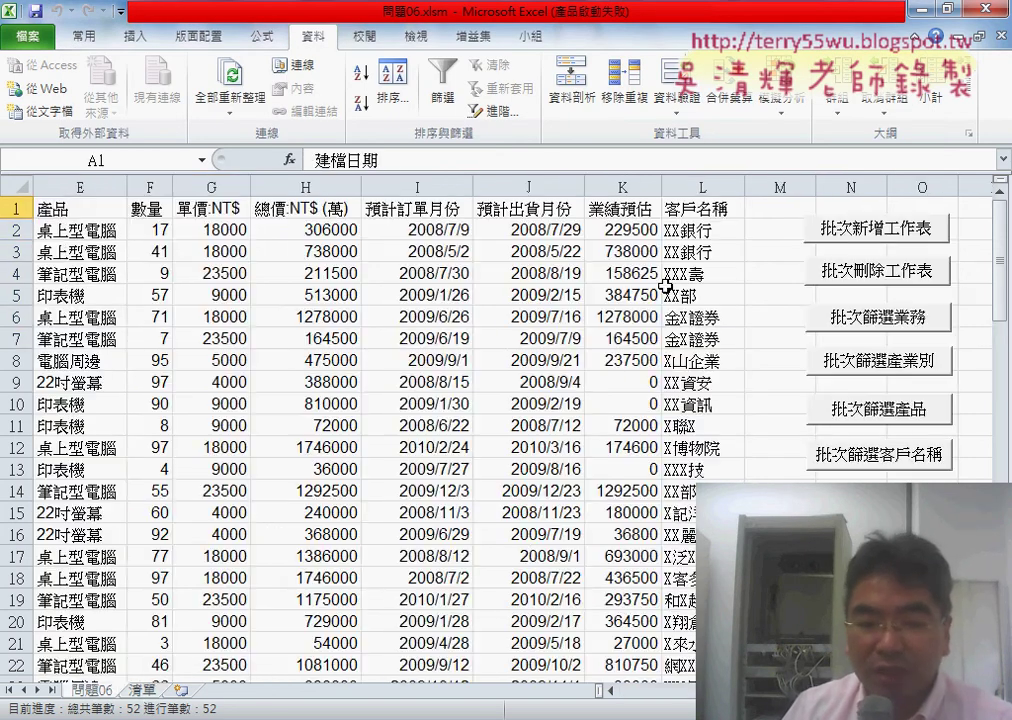
{"action": "key", "text": "alt+F11"}
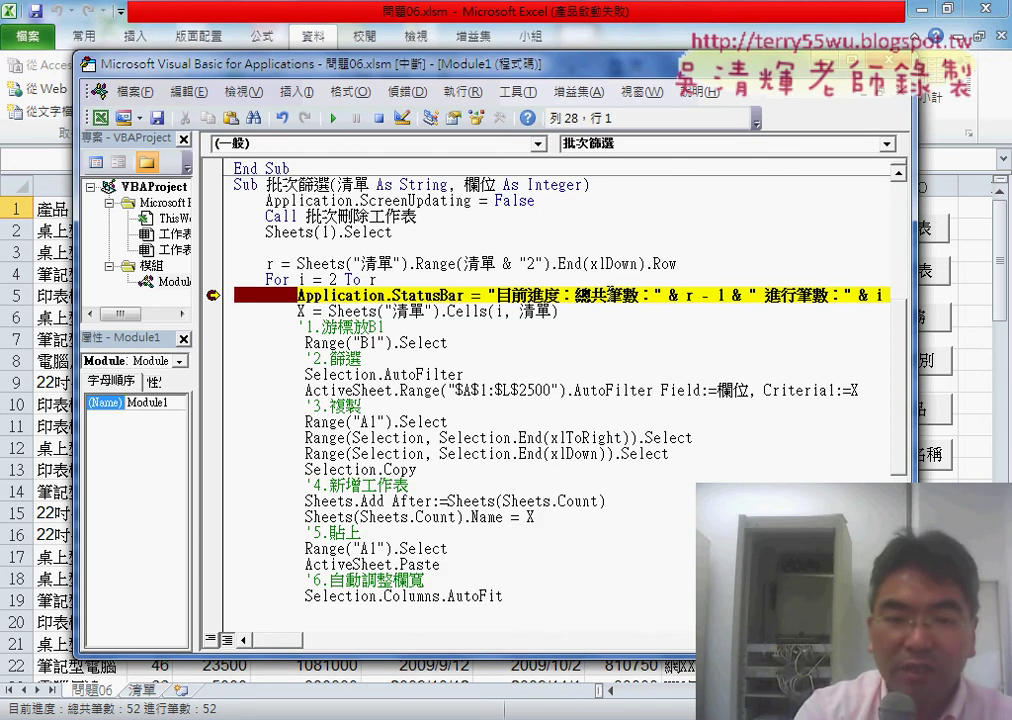
Step past the progress line and point out the status bar's total (7-1) and processed counts
{"action": "key", "text": "F8"}
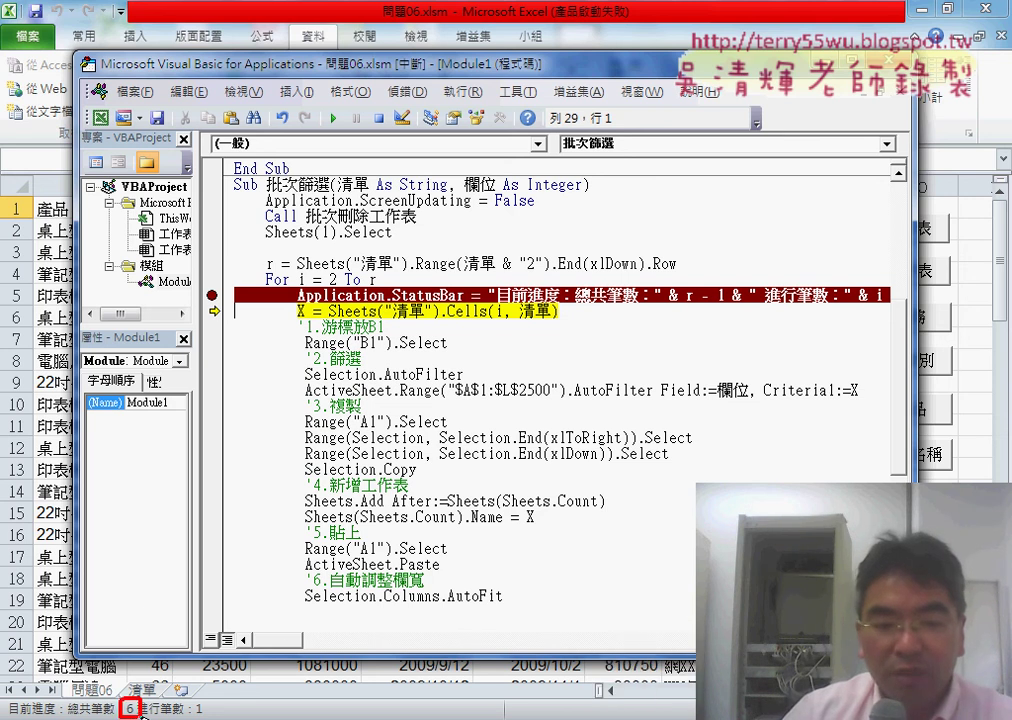
{"action": "mouse_move", "coordinate": [137, 586]}
{"action": "left_mouse_down"}
{"action": "mouse_move", "coordinate": [153, 642]}
{"action": "mouse_move", "coordinate": [183, 602]}
{"action": "mouse_move", "coordinate": [193, 637]}
{"action": "left_mouse_up"}
{"action": "left_click_drag", "start_coordinate": [197, 716], "coordinate": [210, 716]}
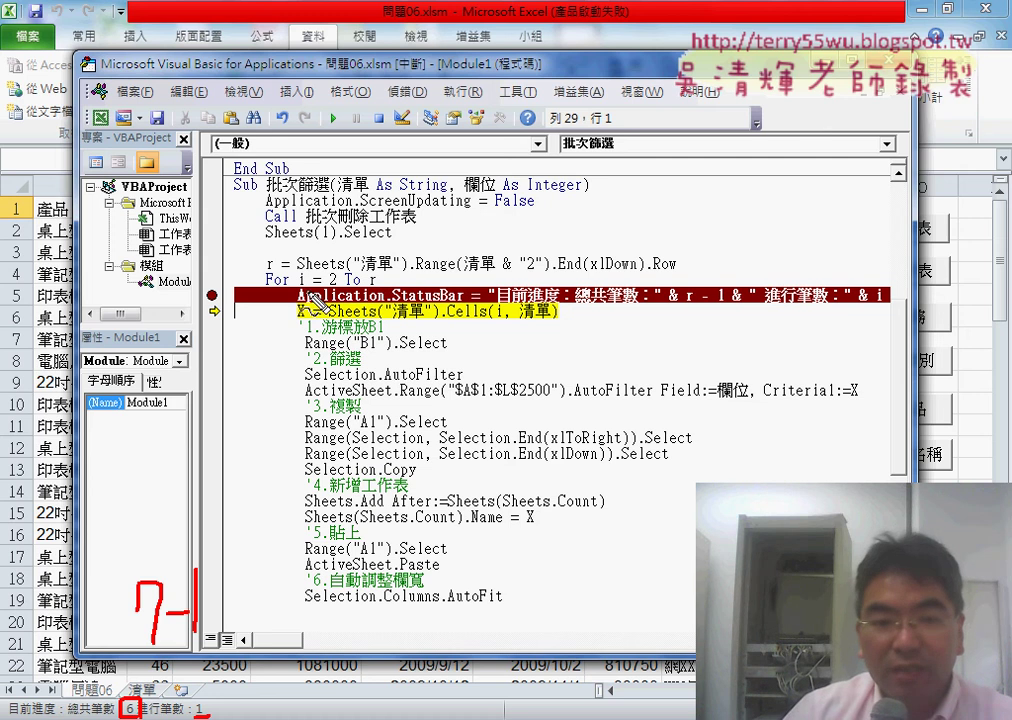
{"action": "left_click_drag", "start_coordinate": [302, 268], "coordinate": [296, 272]}
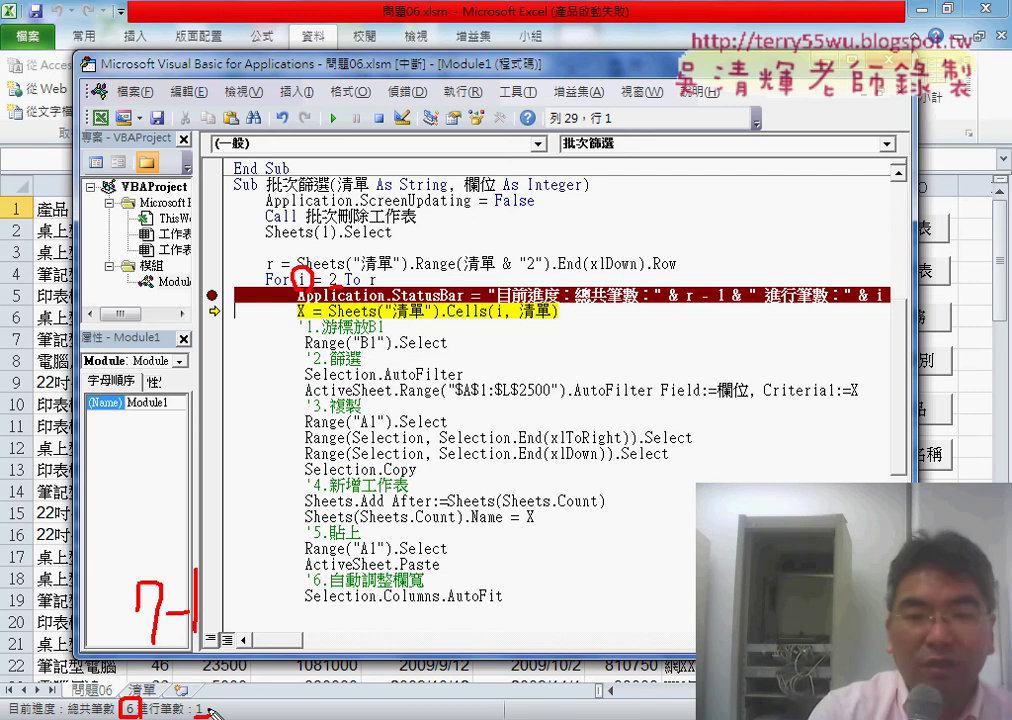
{"action": "key", "text": "Escape"}
Step once more, remove the breakpoint and resume so all six salesperson sheets are created
{"action": "key", "text": "F8"}
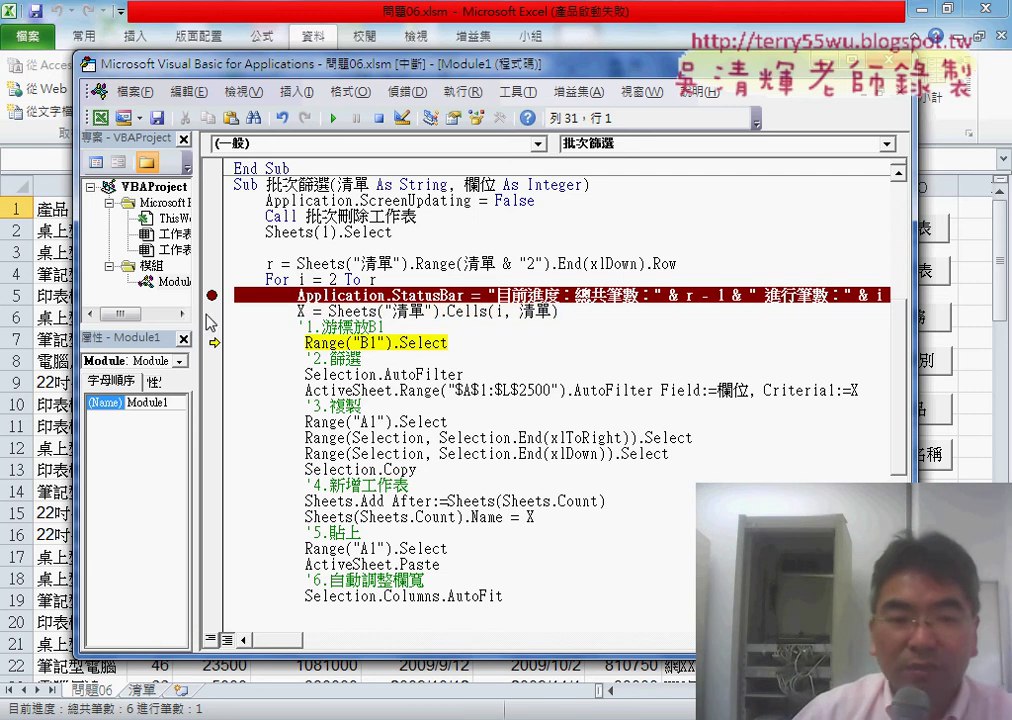
{"action": "left_click", "coordinate": [212, 295]}
{"action": "left_click", "coordinate": [335, 120]}
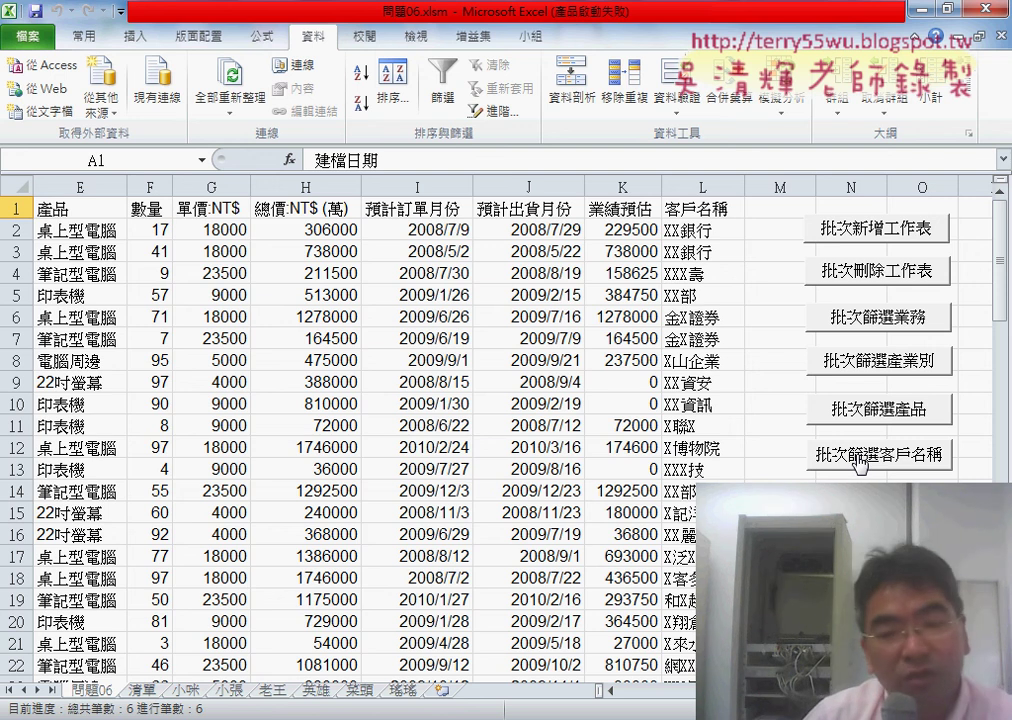
Run 批次篩選客戶名稱 and watch the status bar reach 總共筆數 52, 進行筆數 52
{"action": "left_click", "coordinate": [860, 462]}
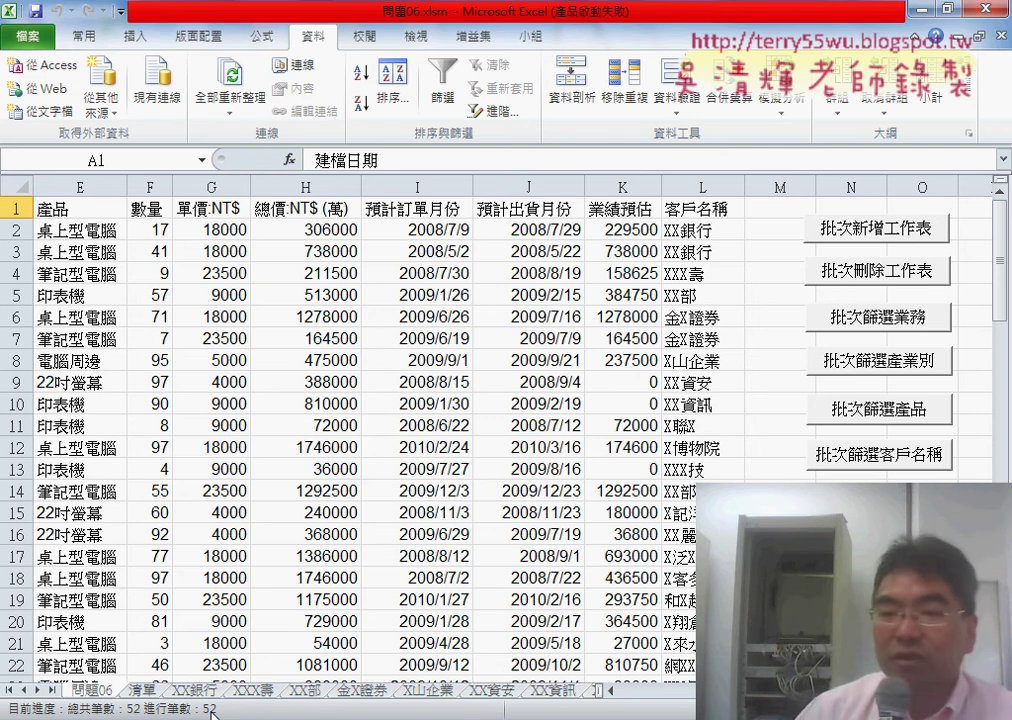
{"action": "left_click", "coordinate": [857, 470]}
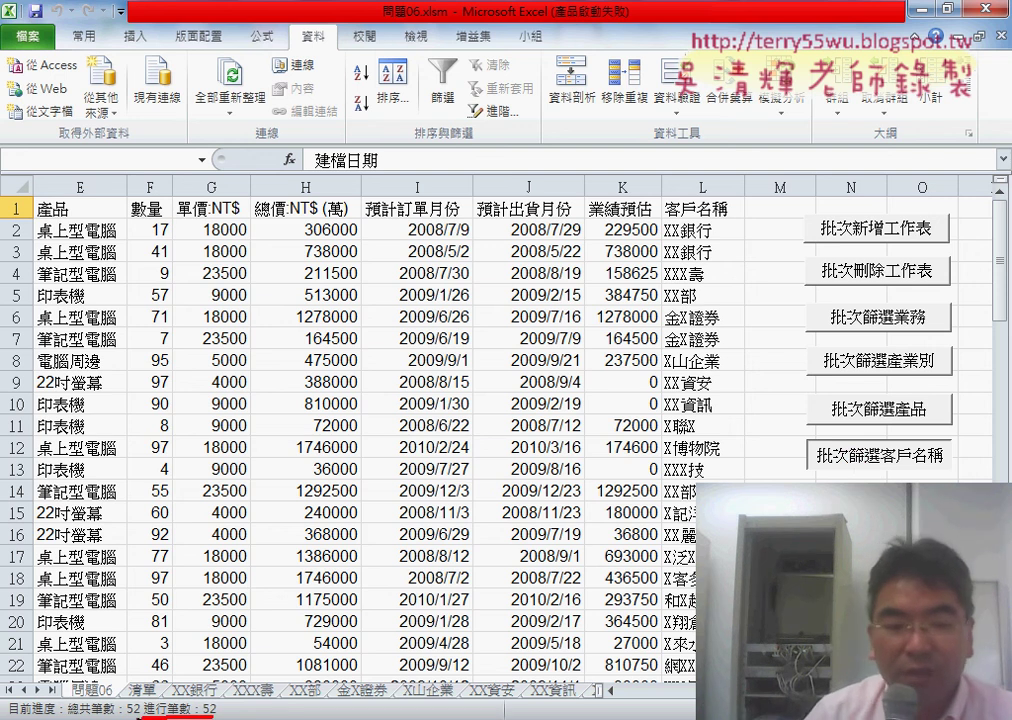
{"action": "left_click_drag", "start_coordinate": [5, 710], "coordinate": [237, 707]}
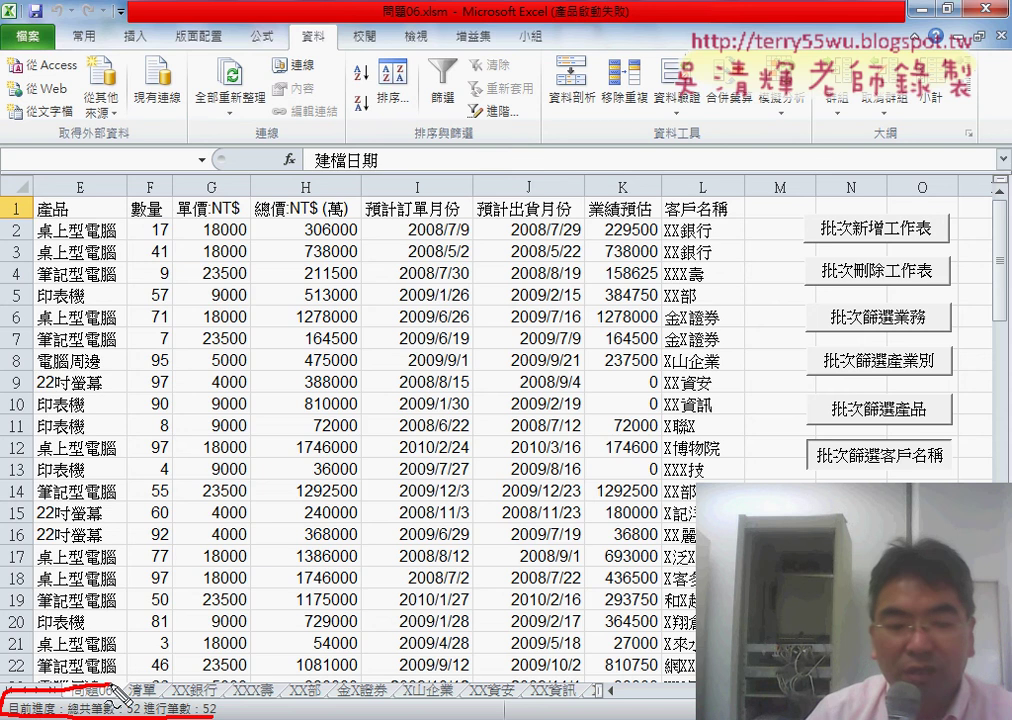
{"action": "mouse_move", "coordinate": [405, 540]}
{"action": "left_mouse_down"}
{"action": "mouse_move", "coordinate": [237, 685]}
{"action": "mouse_move", "coordinate": [300, 662]}
{"action": "left_mouse_up"}
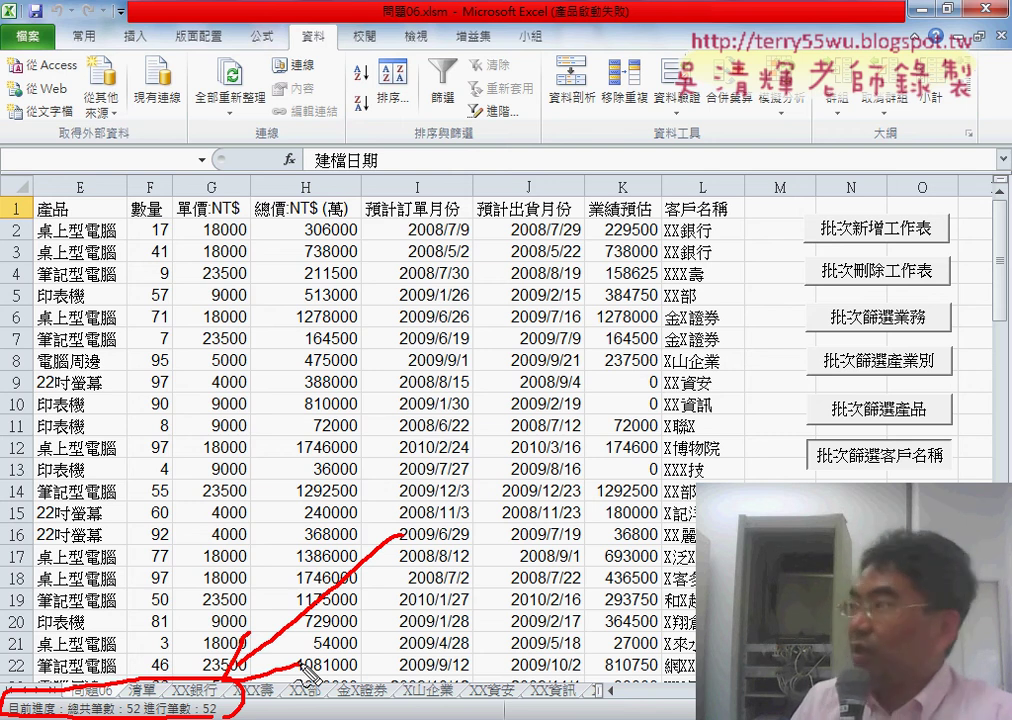
{"action": "key", "text": "Escape"}
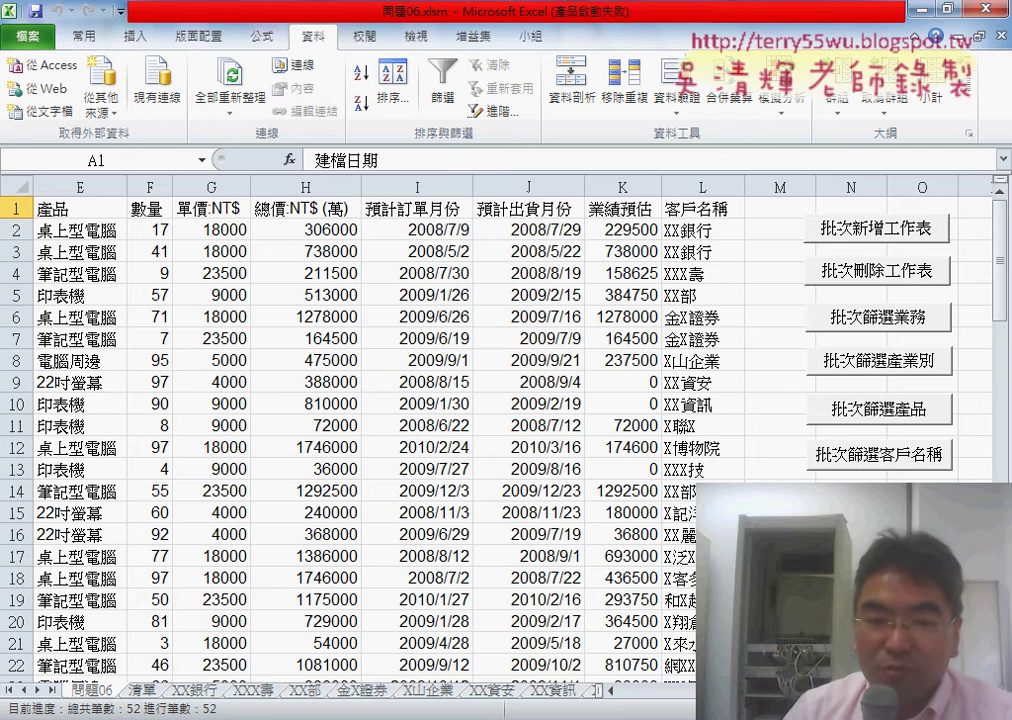
{"action": "key", "text": "alt+Tab"}
Scroll the notes down past the form-design screenshots to the red PB progress-label section
{"action": "scroll", "coordinate": [515, 467], "scroll_direction": "down", "scroll_amount": 3}
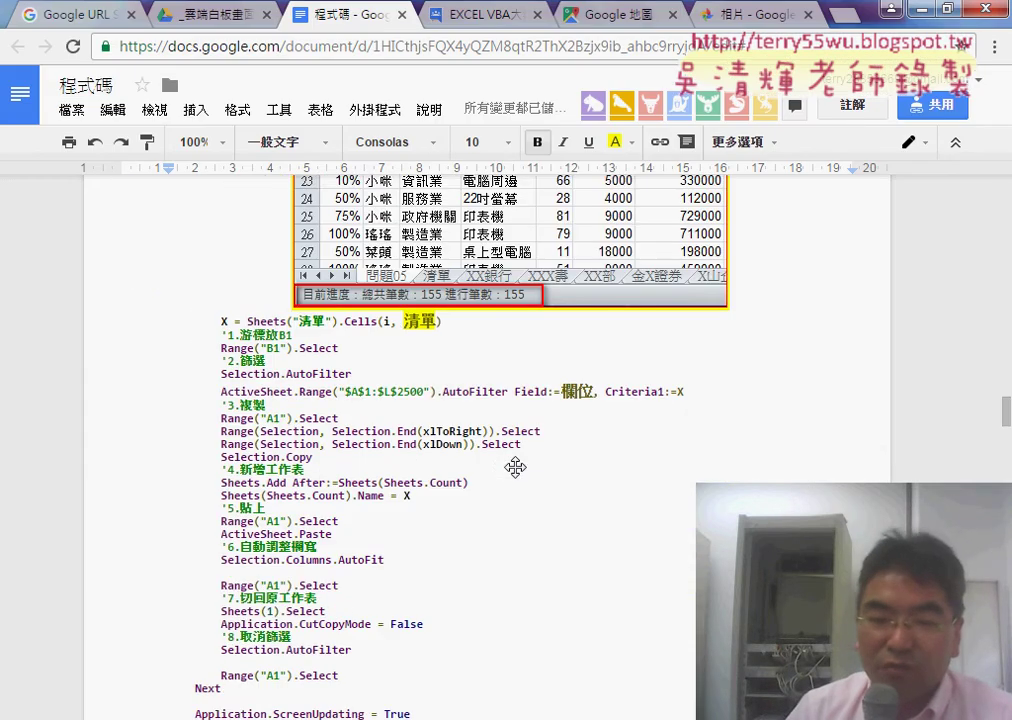
{"action": "scroll", "coordinate": [515, 467], "scroll_direction": "down", "scroll_amount": 3}
{"action": "scroll", "coordinate": [515, 467], "scroll_direction": "down", "scroll_amount": 2}
{"action": "scroll", "coordinate": [515, 467], "scroll_direction": "down", "scroll_amount": 1}
{"action": "scroll", "coordinate": [515, 467], "scroll_direction": "down", "scroll_amount": 2}
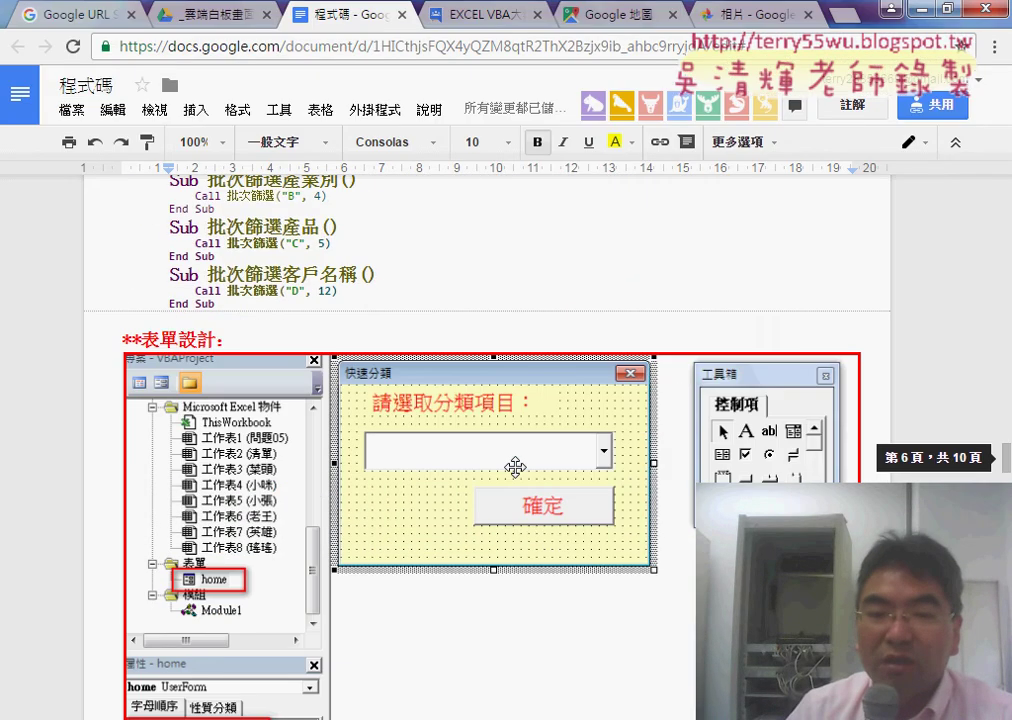
{"action": "scroll", "coordinate": [515, 467], "scroll_direction": "down", "scroll_amount": 1}
{"action": "scroll", "coordinate": [515, 467], "scroll_direction": "down", "scroll_amount": 2}
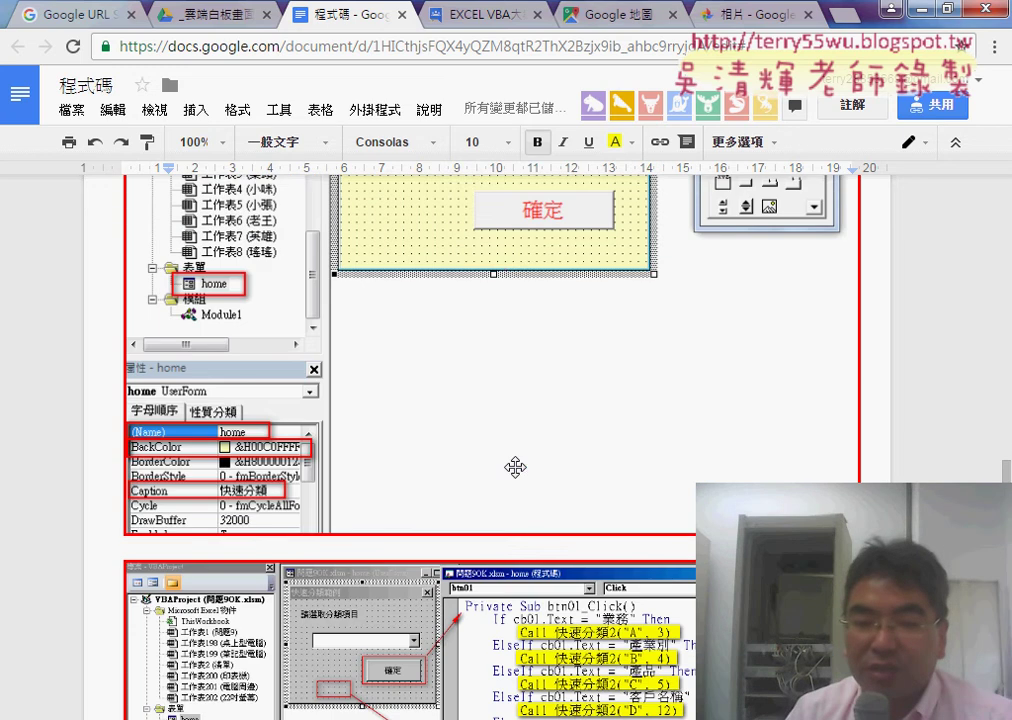
{"action": "scroll", "coordinate": [515, 467], "scroll_direction": "down", "scroll_amount": 4}
{"action": "scroll", "coordinate": [515, 467], "scroll_direction": "down", "scroll_amount": 2}
{"action": "scroll", "coordinate": [515, 467], "scroll_direction": "down", "scroll_amount": 2}
{"action": "scroll", "coordinate": [515, 467], "scroll_direction": "down", "scroll_amount": 3}
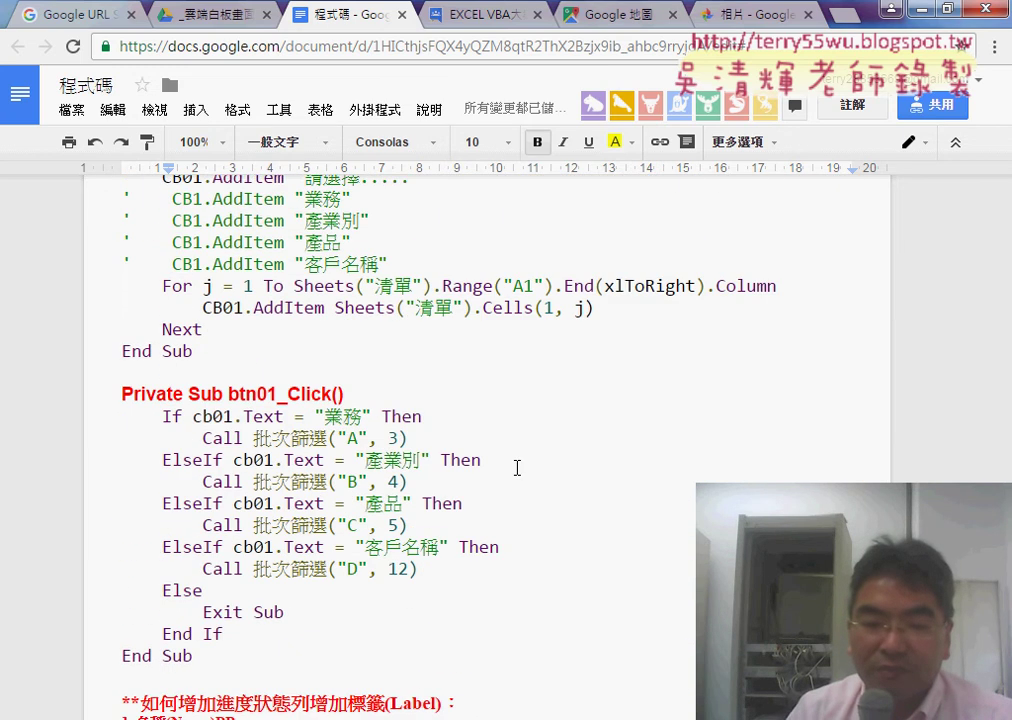
{"action": "scroll", "coordinate": [517, 468], "scroll_direction": "down", "scroll_amount": 3}
{"action": "scroll", "coordinate": [517, 468], "scroll_direction": "down", "scroll_amount": 1}
{"action": "scroll", "coordinate": [517, 468], "scroll_direction": "down", "scroll_amount": 1}
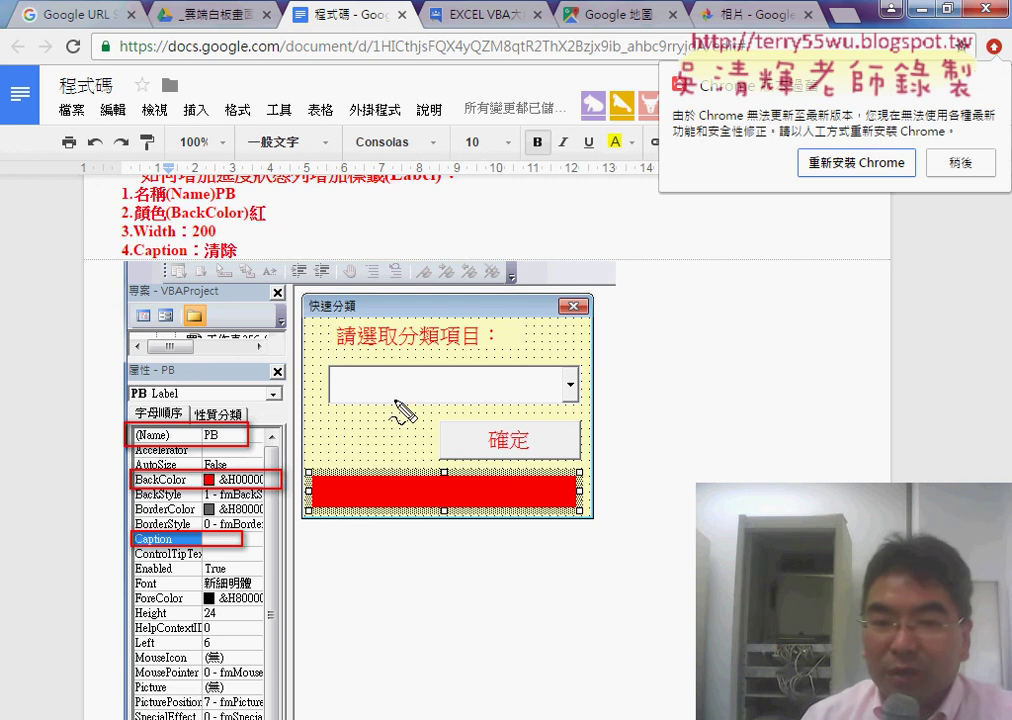
{"action": "left_click_drag", "start_coordinate": [290, 268], "coordinate": [290, 535]}
{"action": "mouse_move", "coordinate": [290, 268]}
{"action": "left_mouse_down"}
{"action": "mouse_move", "coordinate": [634, 269]}
{"action": "mouse_move", "coordinate": [352, 541]}
{"action": "left_mouse_up"}
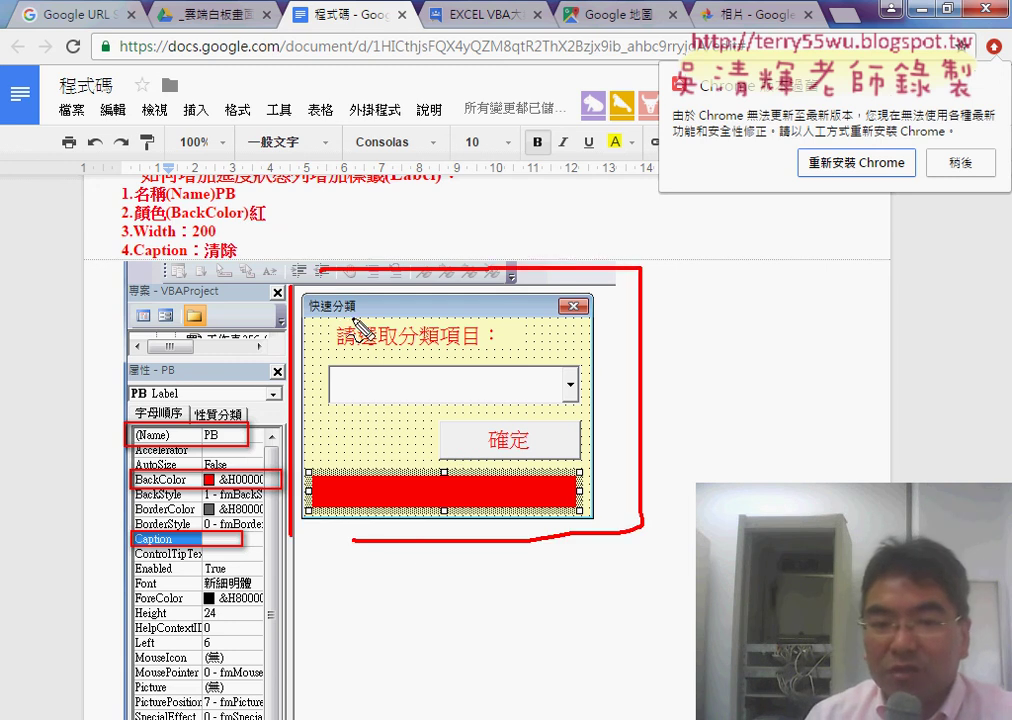
{"action": "left_click_drag", "start_coordinate": [374, 298], "coordinate": [372, 308]}
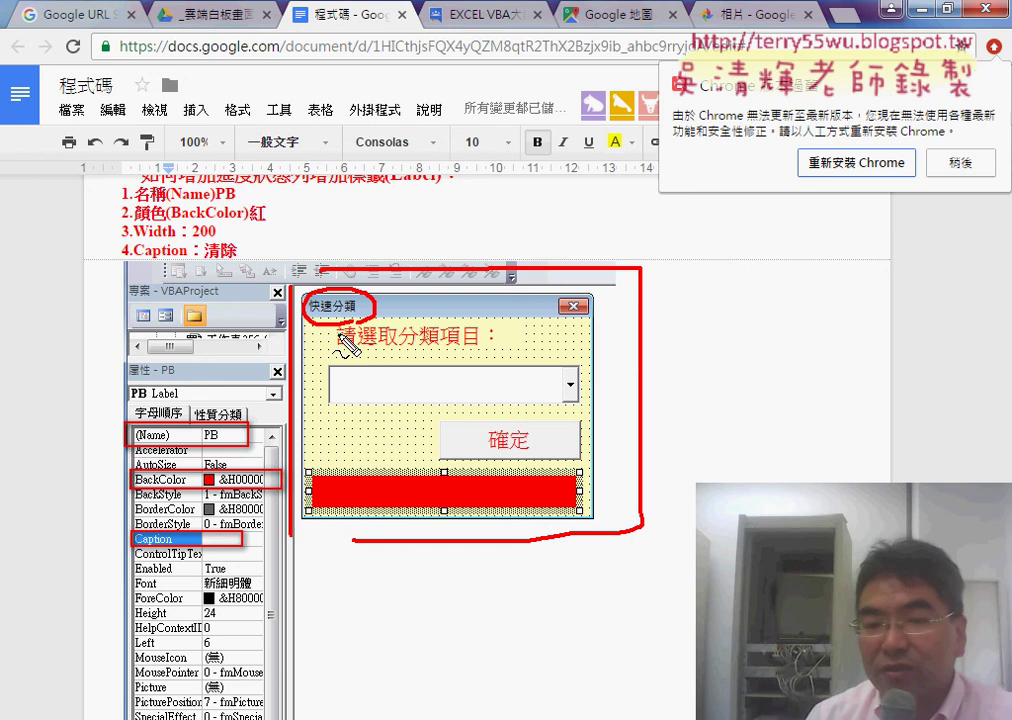
{"action": "mouse_move", "coordinate": [342, 340]}
{"action": "left_mouse_down"}
{"action": "mouse_move", "coordinate": [486, 330]}
{"action": "mouse_move", "coordinate": [360, 354]}
{"action": "mouse_move", "coordinate": [344, 409]}
{"action": "left_mouse_up"}
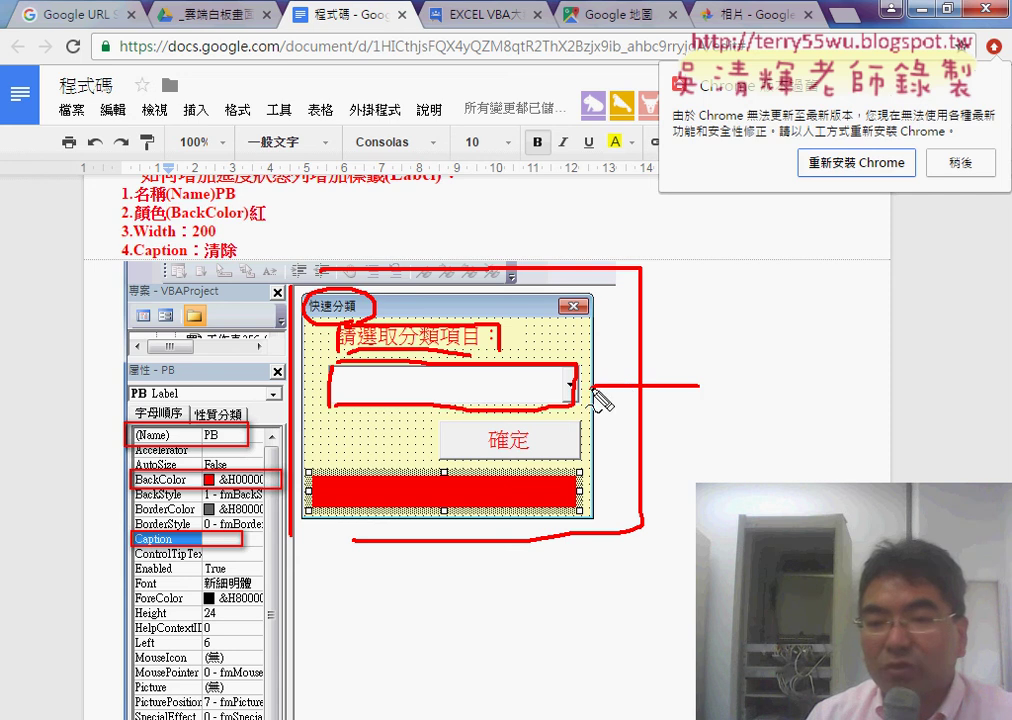
{"action": "left_click_drag", "start_coordinate": [700, 384], "coordinate": [578, 384]}
{"action": "left_click_drag", "start_coordinate": [600, 368], "coordinate": [604, 400]}
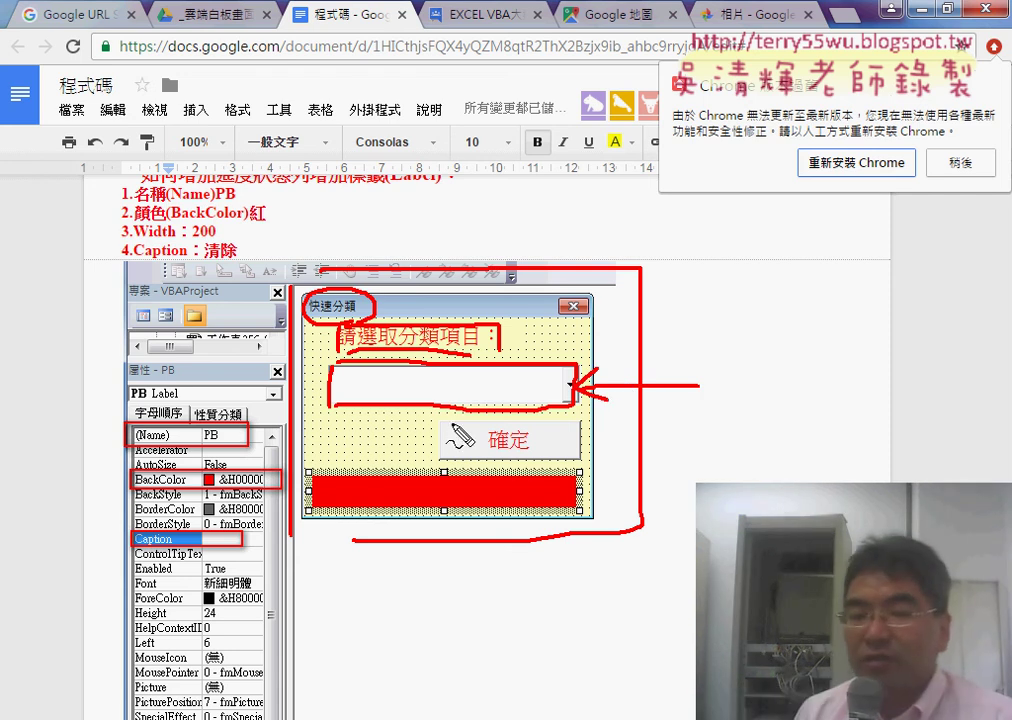
{"action": "left_click_drag", "start_coordinate": [452, 428], "coordinate": [456, 452]}
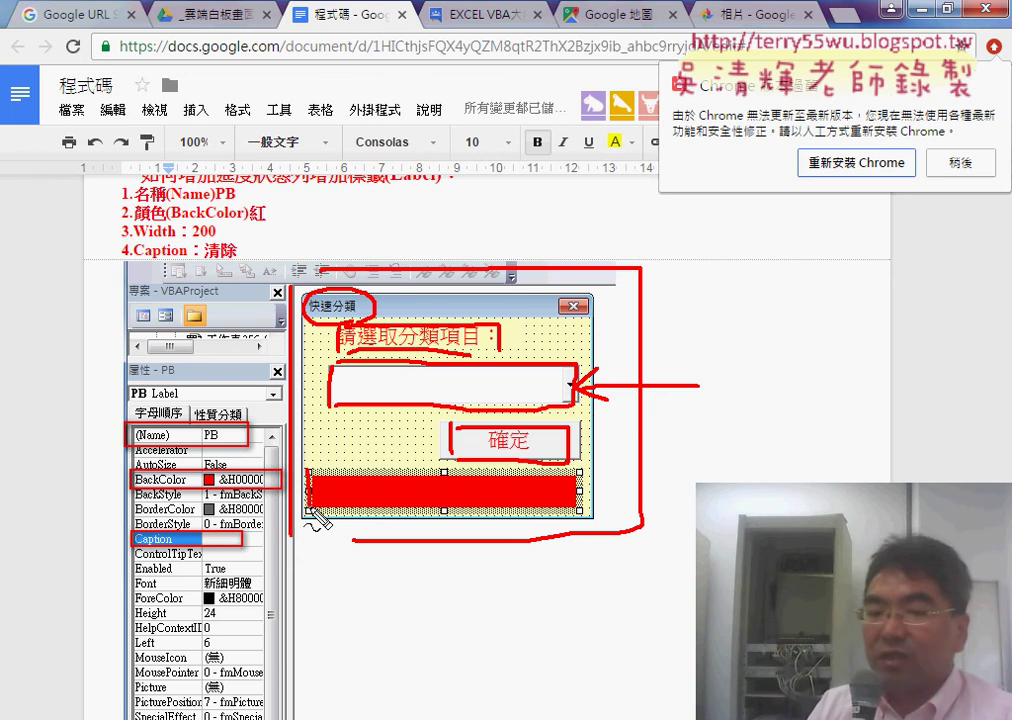
{"action": "left_click_drag", "start_coordinate": [310, 472], "coordinate": [378, 510]}
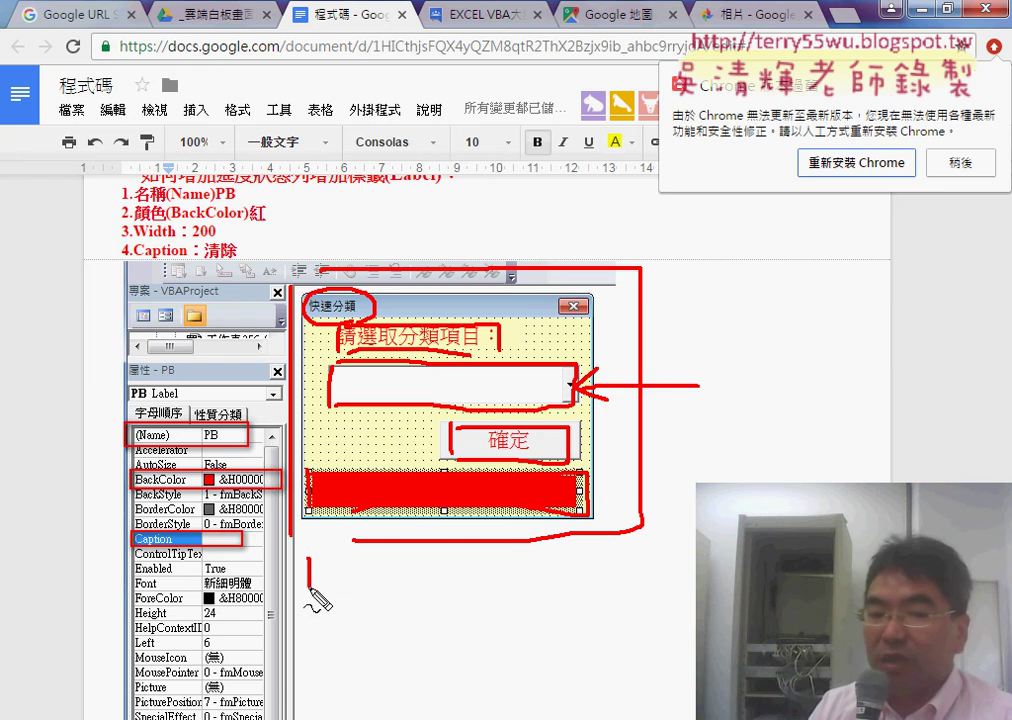
{"action": "left_click_drag", "start_coordinate": [316, 578], "coordinate": [581, 570]}
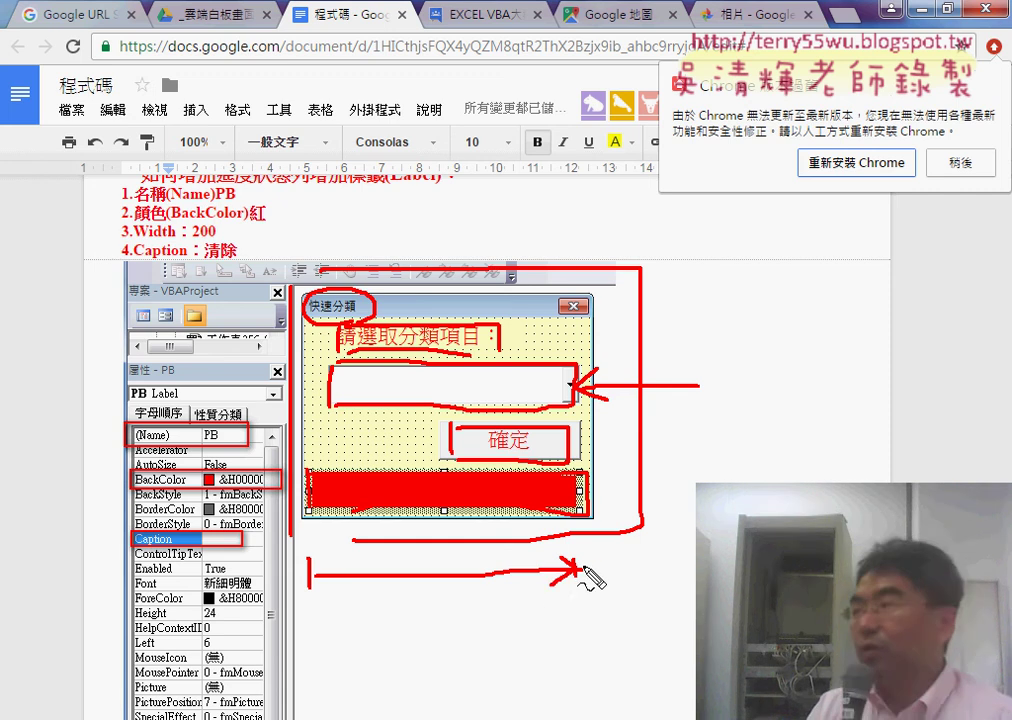
{"action": "left_click_drag", "start_coordinate": [585, 552], "coordinate": [585, 600]}
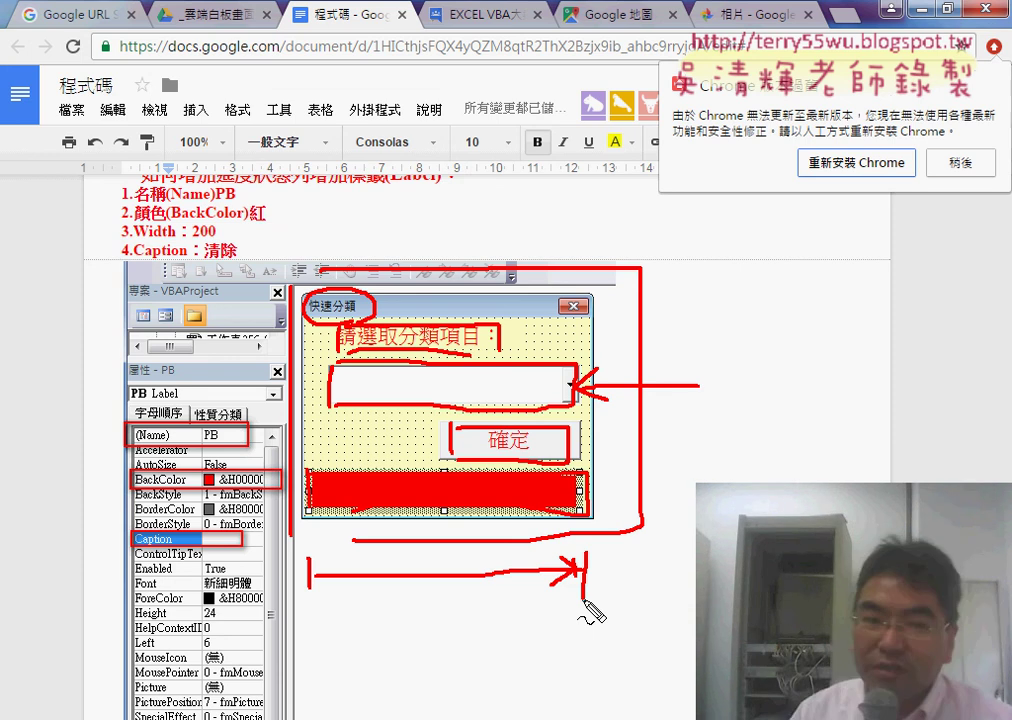
Scroll past the UserForm_Activate and 共用方法 code in the notes and set the browser aside
{"action": "key", "text": "Escape"}
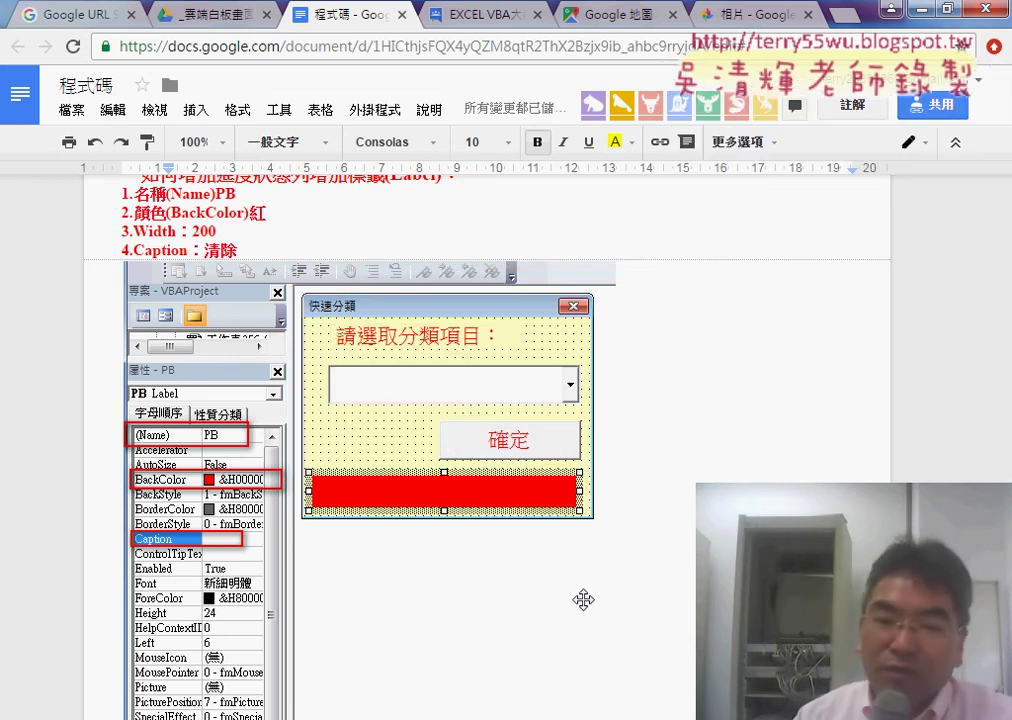
{"action": "scroll", "coordinate": [656, 580], "scroll_direction": "down", "scroll_amount": 1}
{"action": "scroll", "coordinate": [656, 580], "scroll_direction": "down", "scroll_amount": 3}
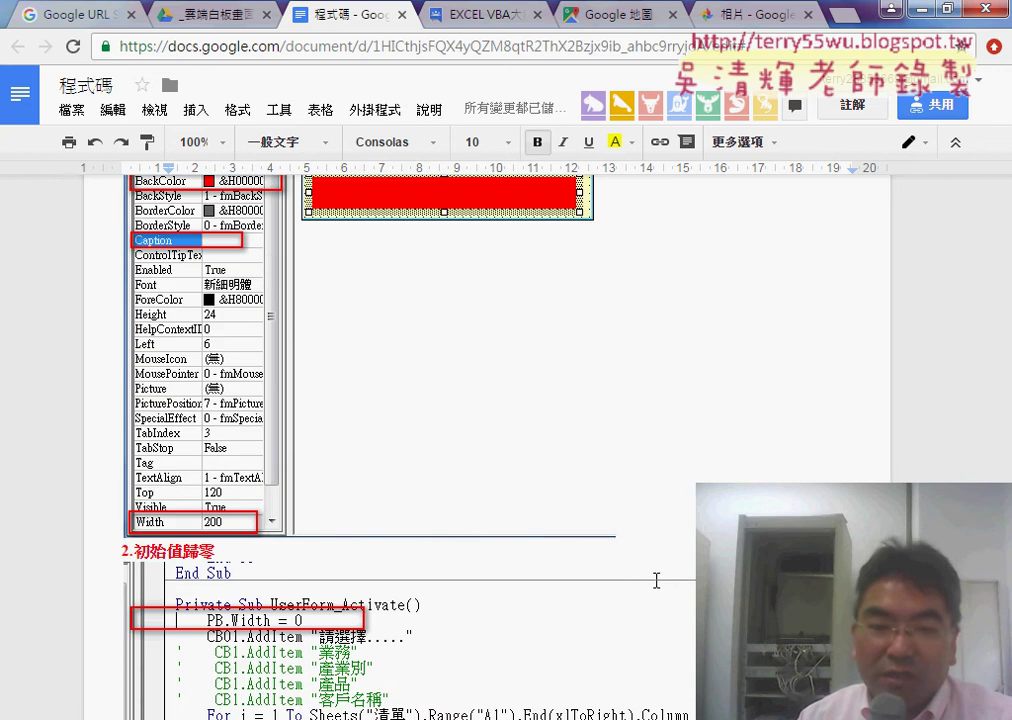
{"action": "scroll", "coordinate": [655, 580], "scroll_direction": "down", "scroll_amount": 3}
{"action": "scroll", "coordinate": [653, 580], "scroll_direction": "down", "scroll_amount": 2}
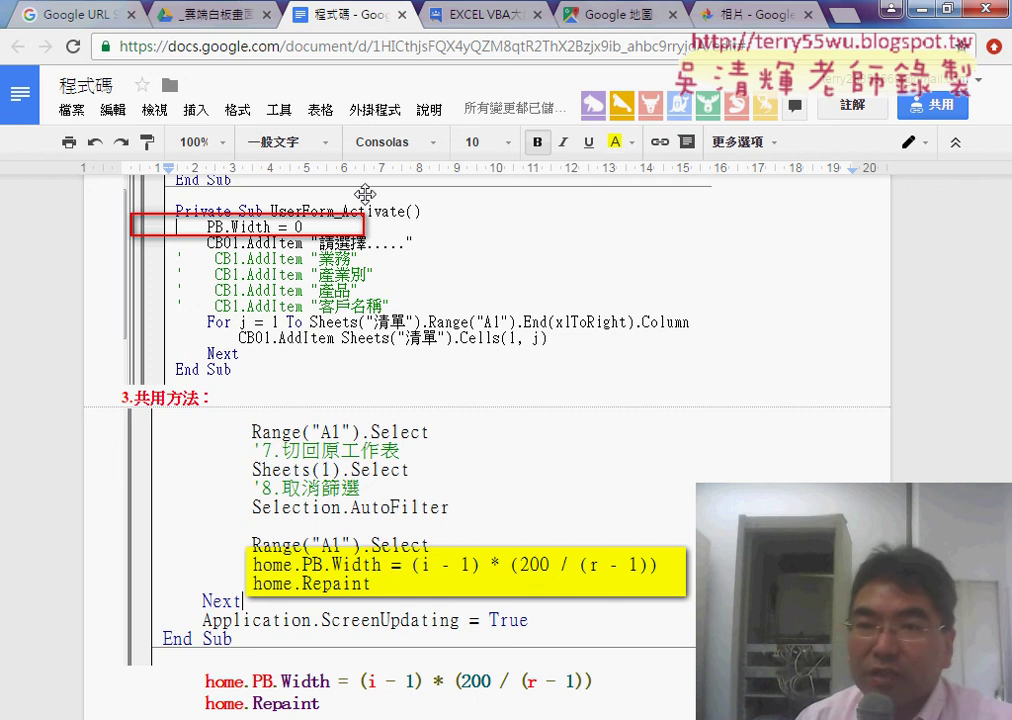
{"action": "left_click", "coordinate": [929, 12]}
Widen the project panes and insert a new blank UserForm1 via 插入 > 自訂表單
{"action": "key", "text": "alt+F11"}
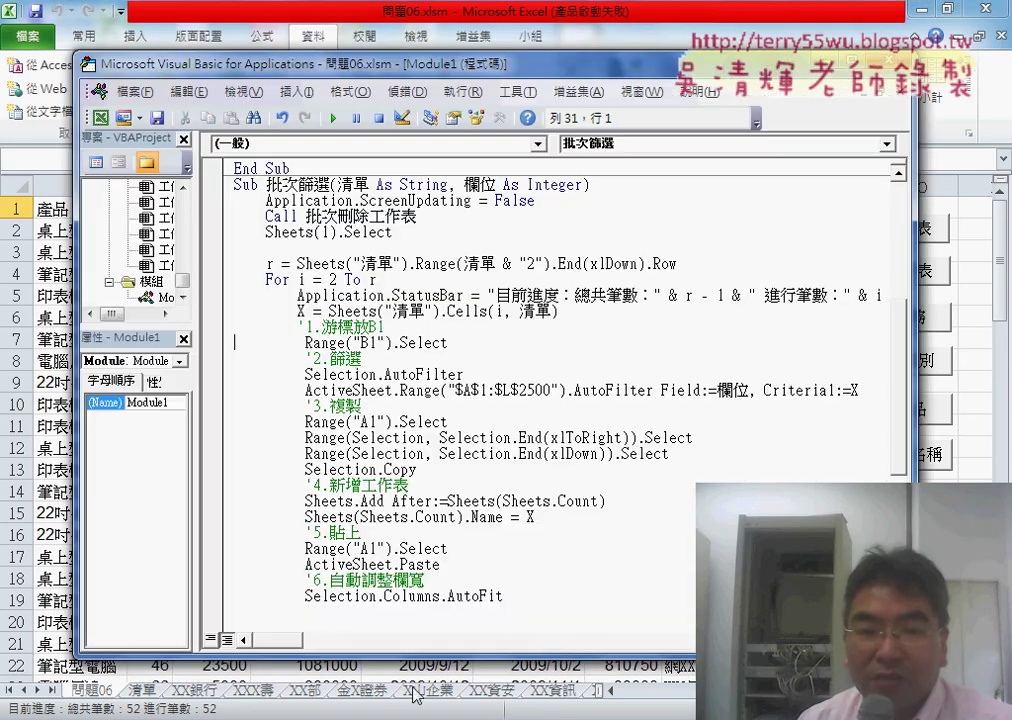
{"action": "left_click_drag", "start_coordinate": [298, 295], "coordinate": [899, 292]}
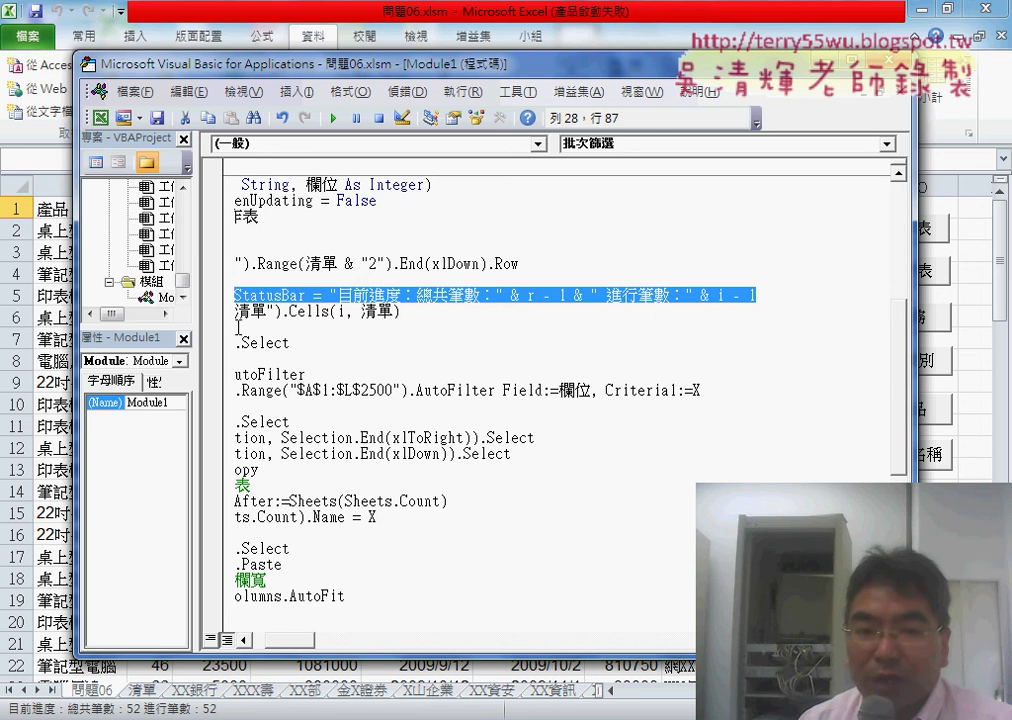
{"action": "left_click_drag", "start_coordinate": [153, 325], "coordinate": [153, 395]}
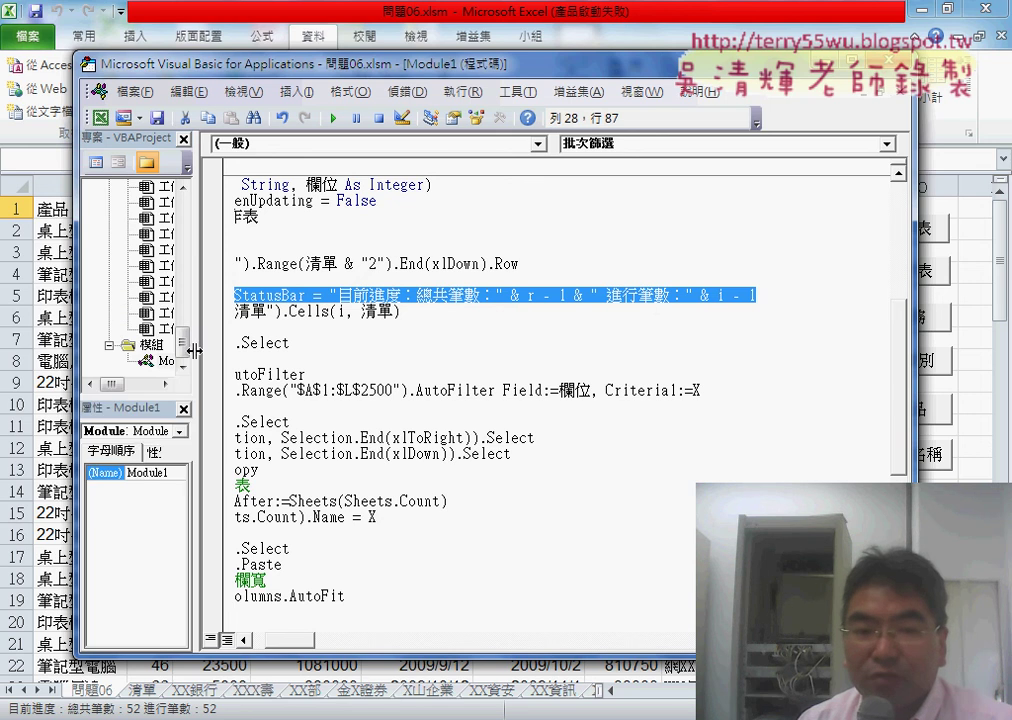
{"action": "left_click_drag", "start_coordinate": [194, 350], "coordinate": [368, 352]}
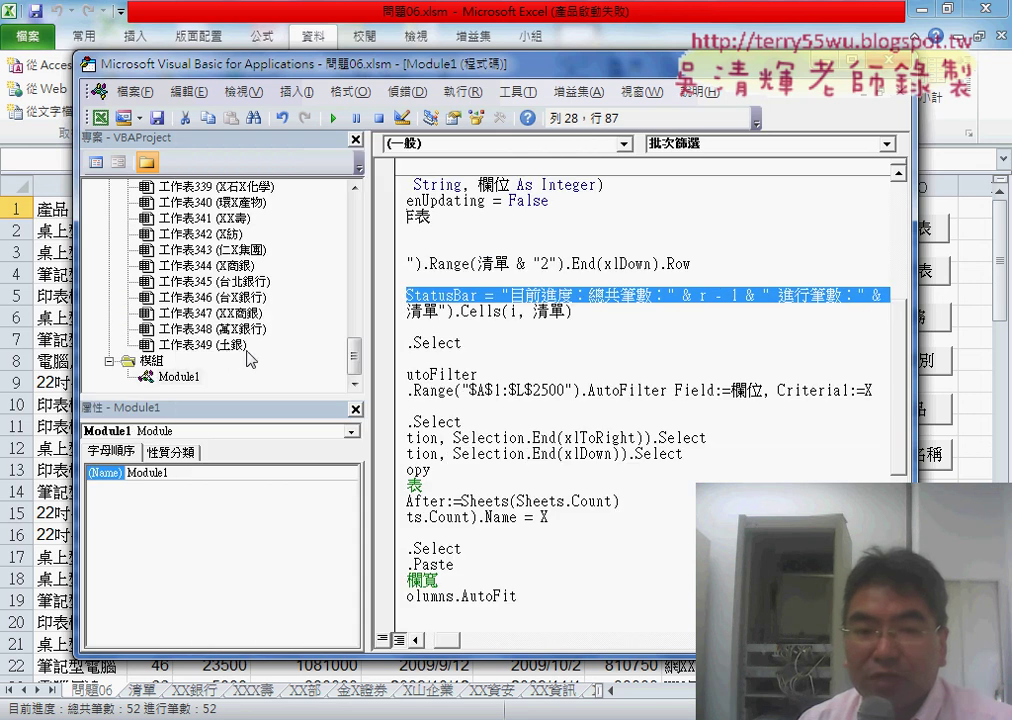
{"action": "right_click", "coordinate": [160, 363]}
{"action": "mouse_move", "coordinate": [240, 442]}
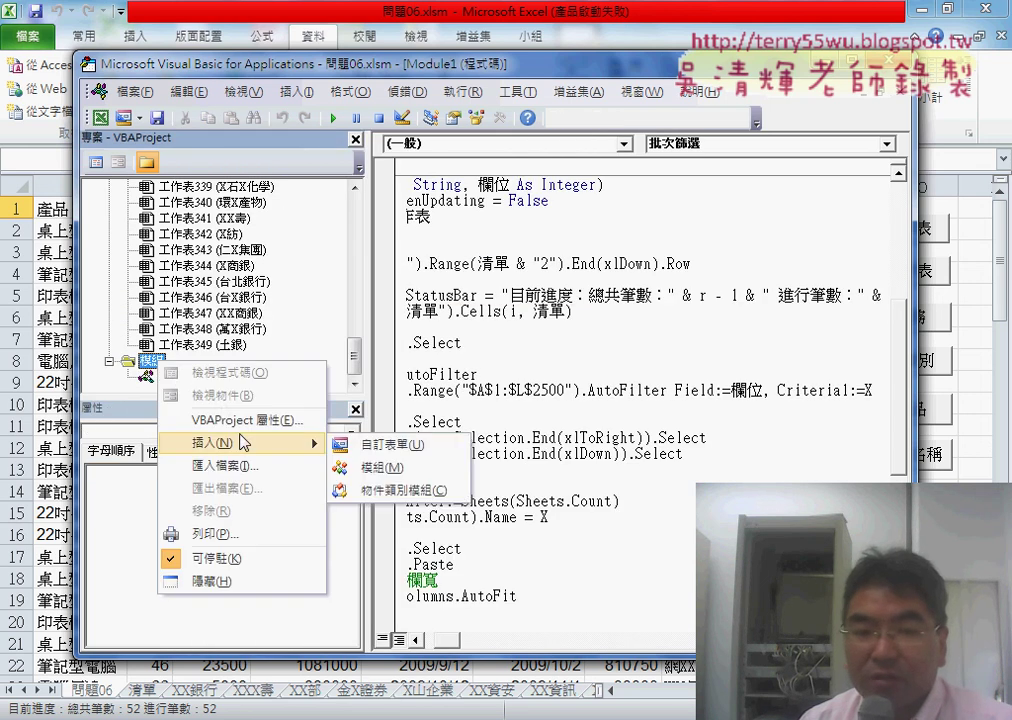
{"action": "left_click", "coordinate": [390, 447]}
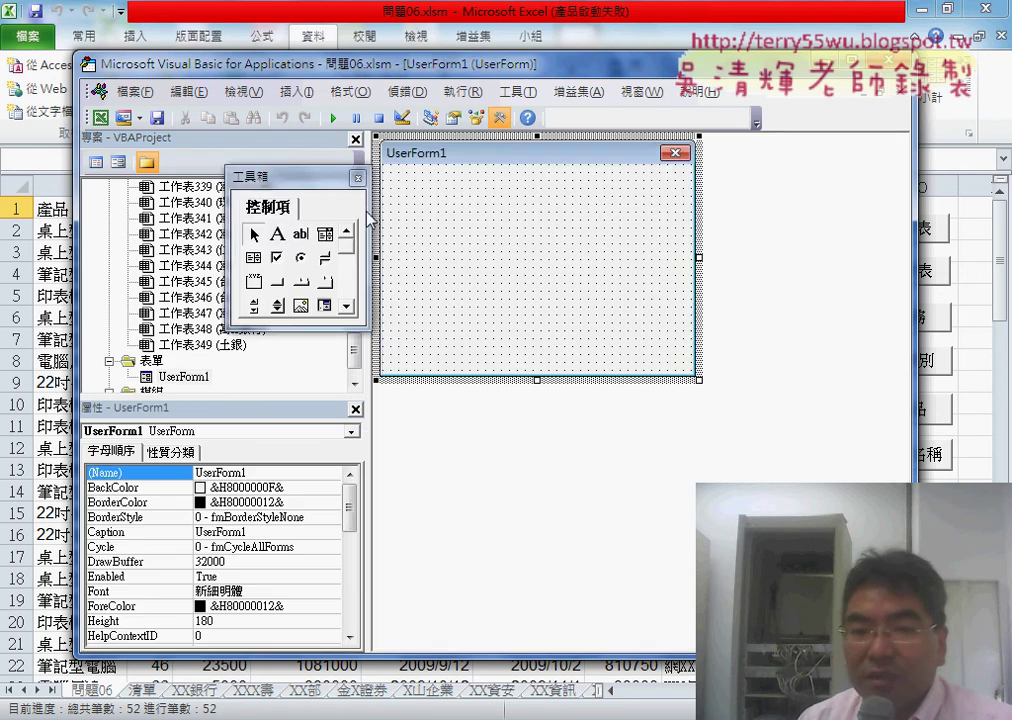
{"action": "left_click_drag", "start_coordinate": [321, 177], "coordinate": [790, 180]}
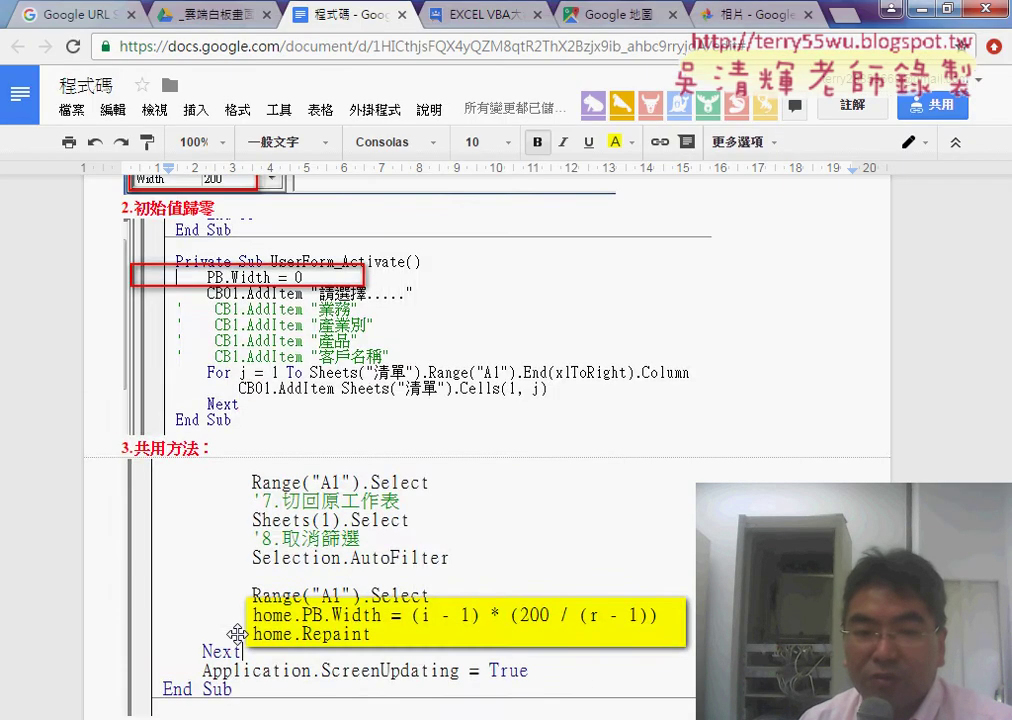
Scroll the notes to the PB label properties beside the red-bar form screenshot
{"action": "scroll", "coordinate": [237, 634], "scroll_direction": "up", "scroll_amount": 2}
{"action": "scroll", "coordinate": [298, 551], "scroll_direction": "down", "scroll_amount": 2}
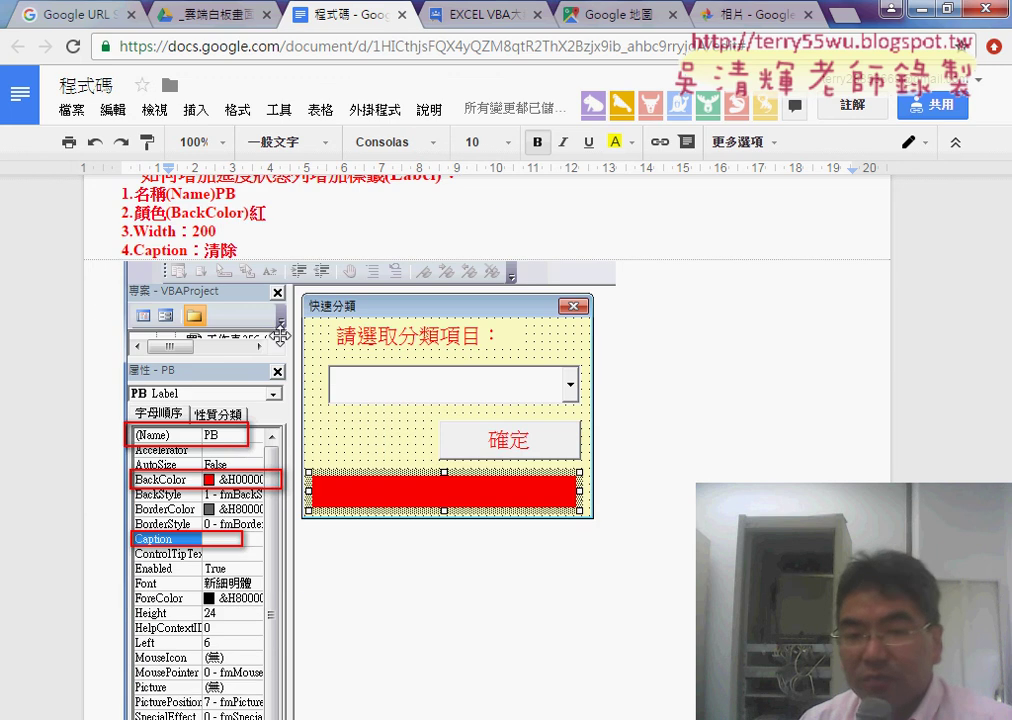